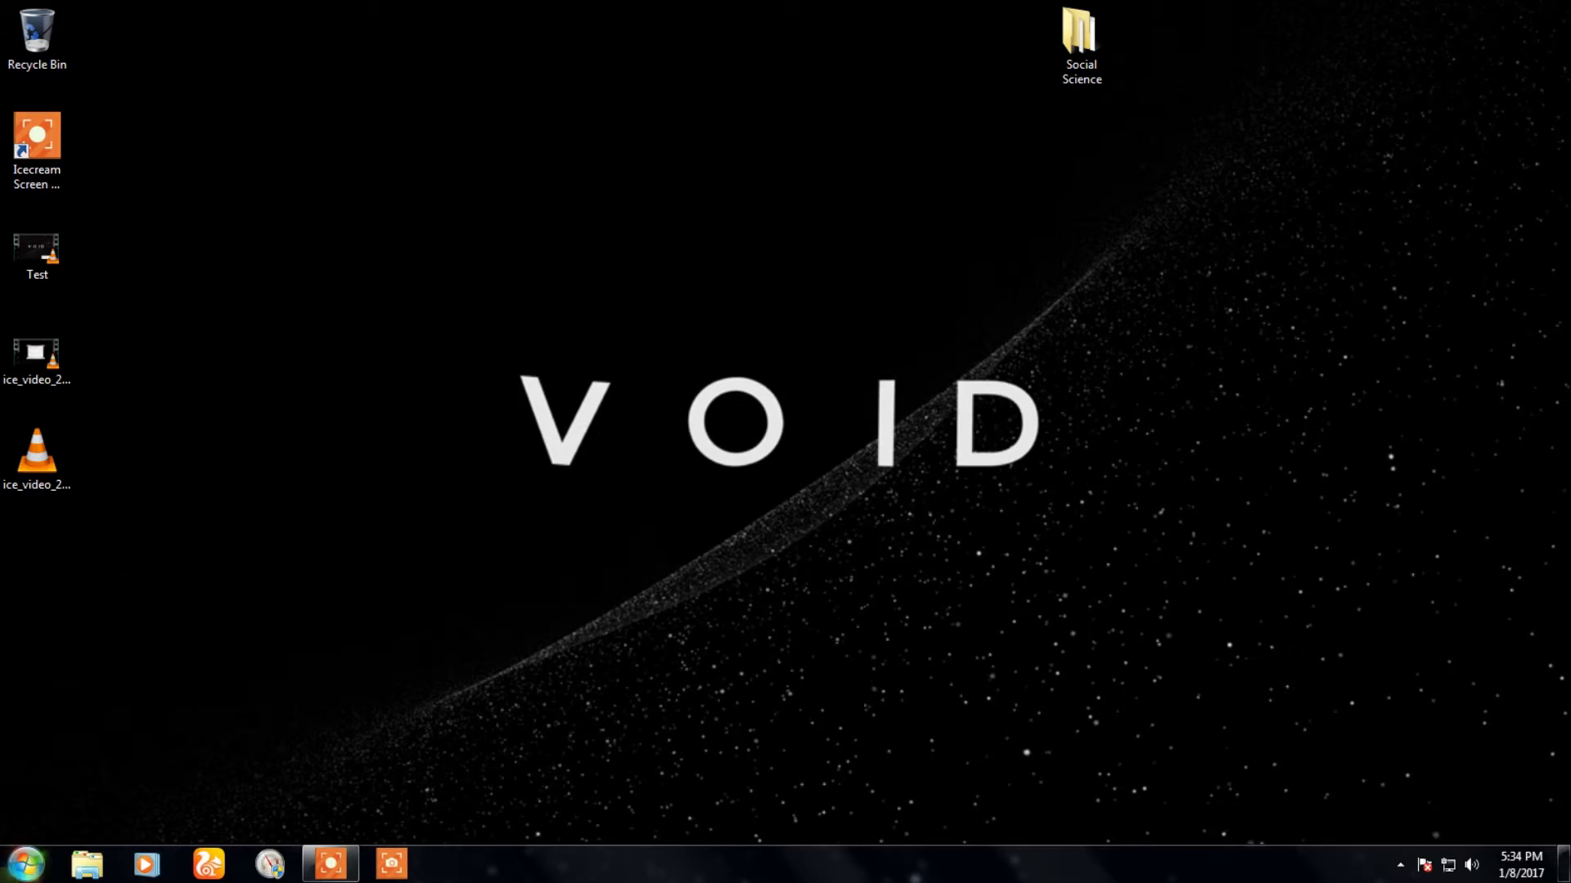
Launch VLC media player from the Start menu and open Media > Convert/Save
left_click(22, 867)
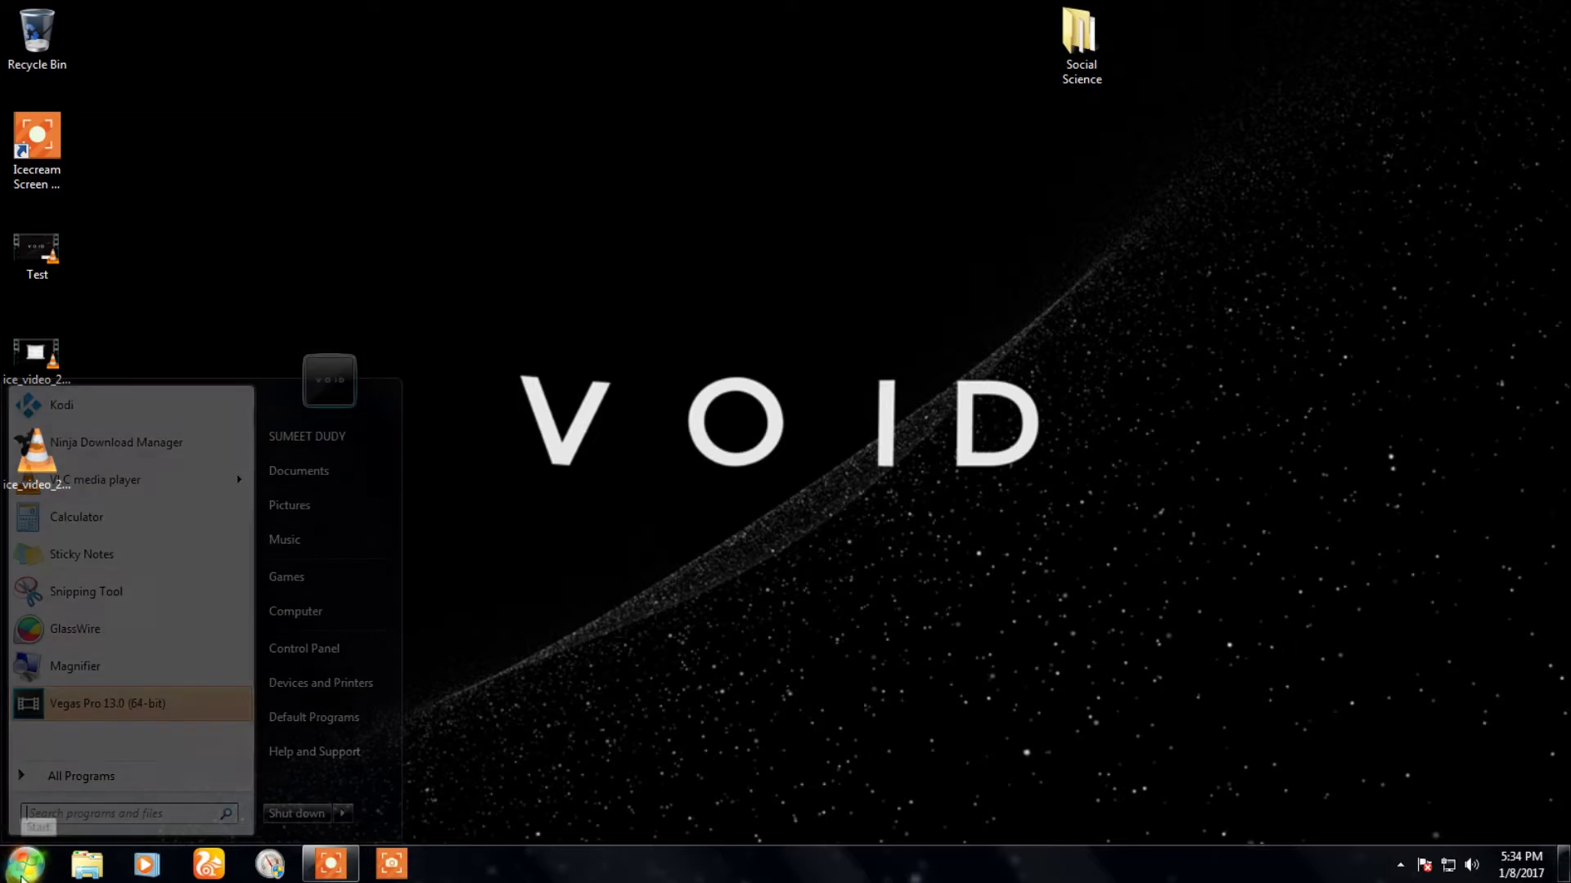
mouse_move(97, 480)
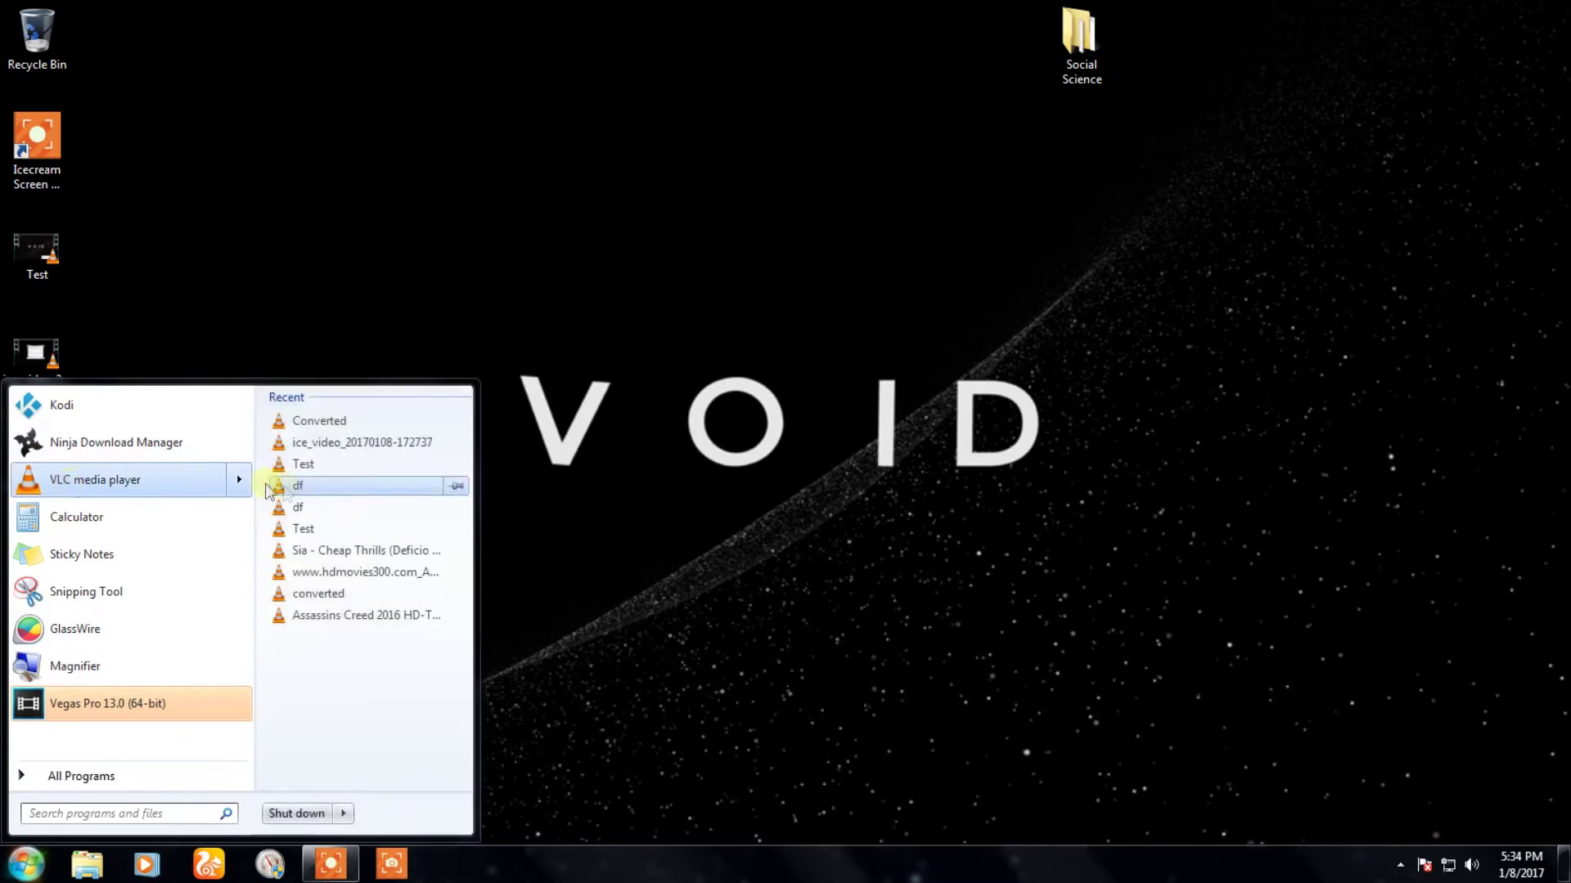
left_click(78, 485)
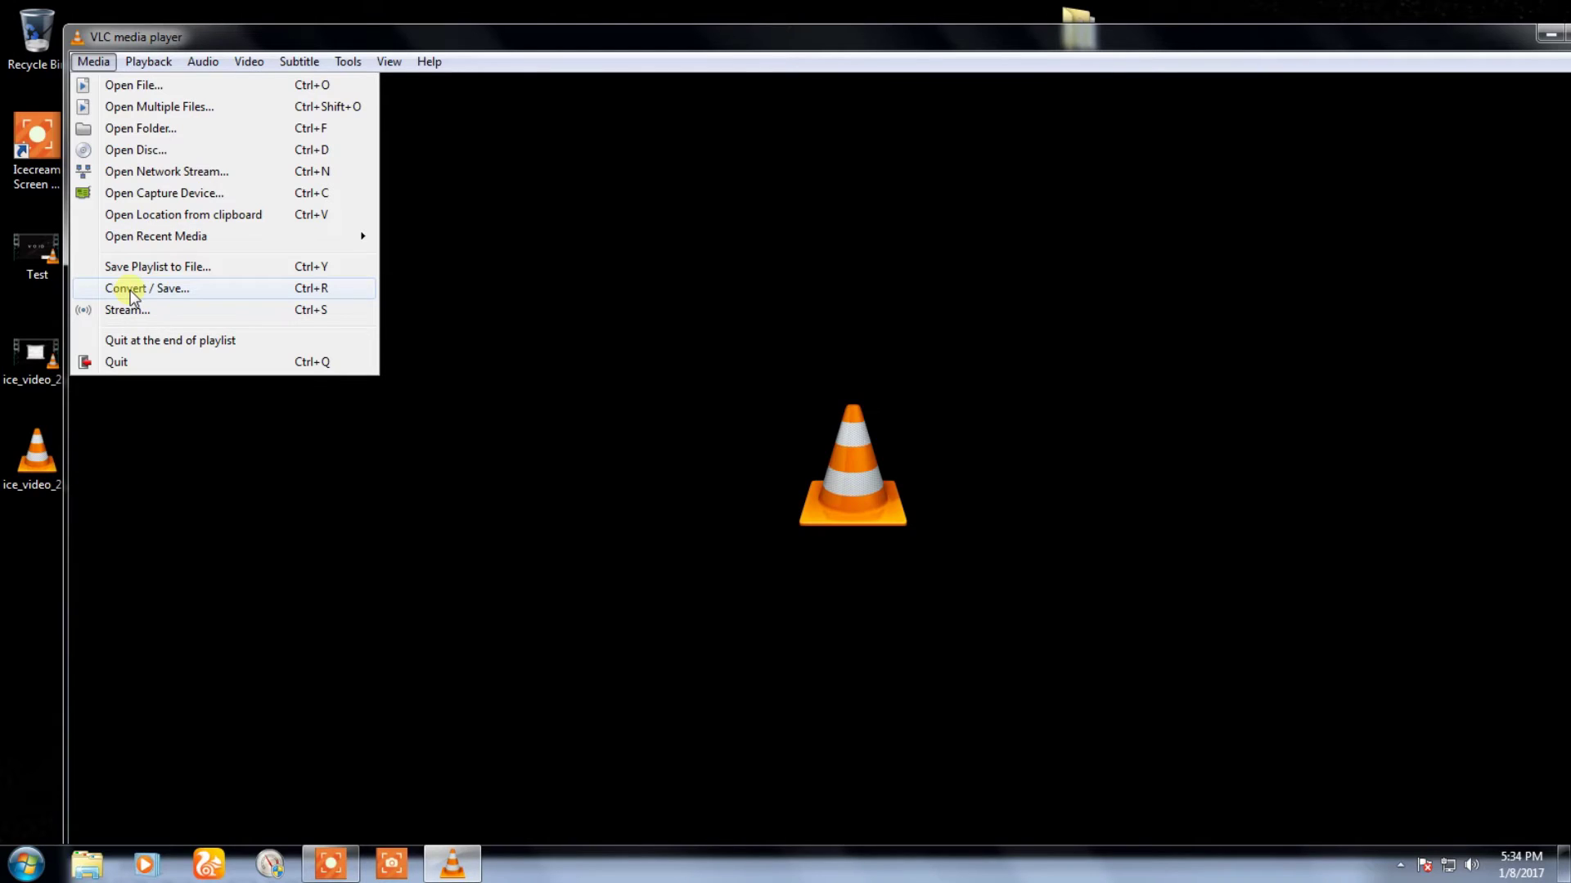
left_click(131, 290)
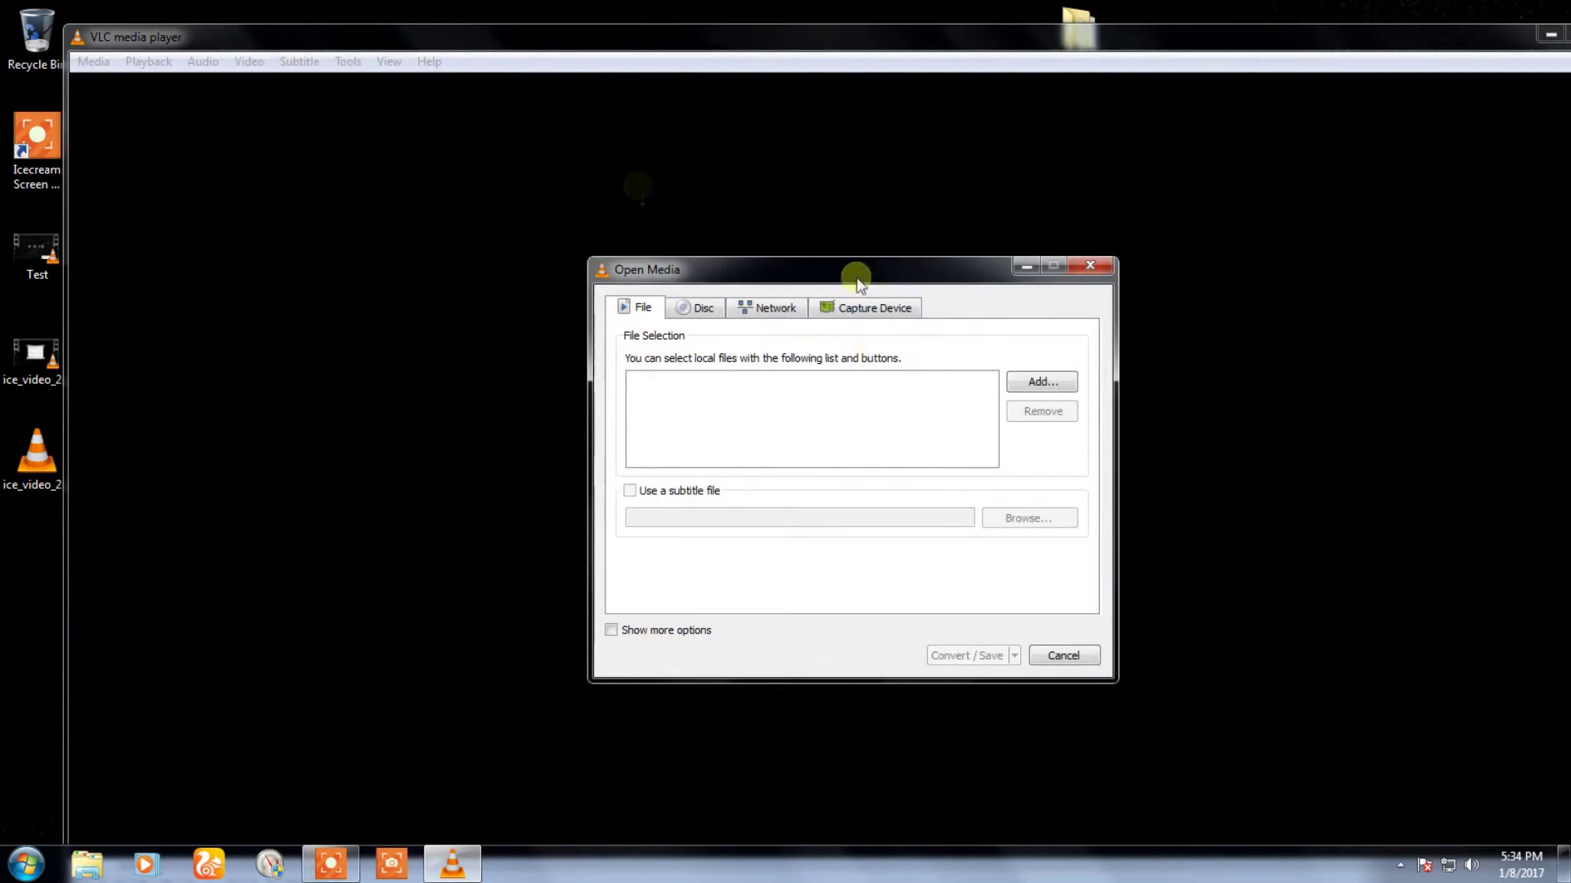
Add Test.mp4 from the Desktop as the source and continue to the Convert window
left_click(1040, 382)
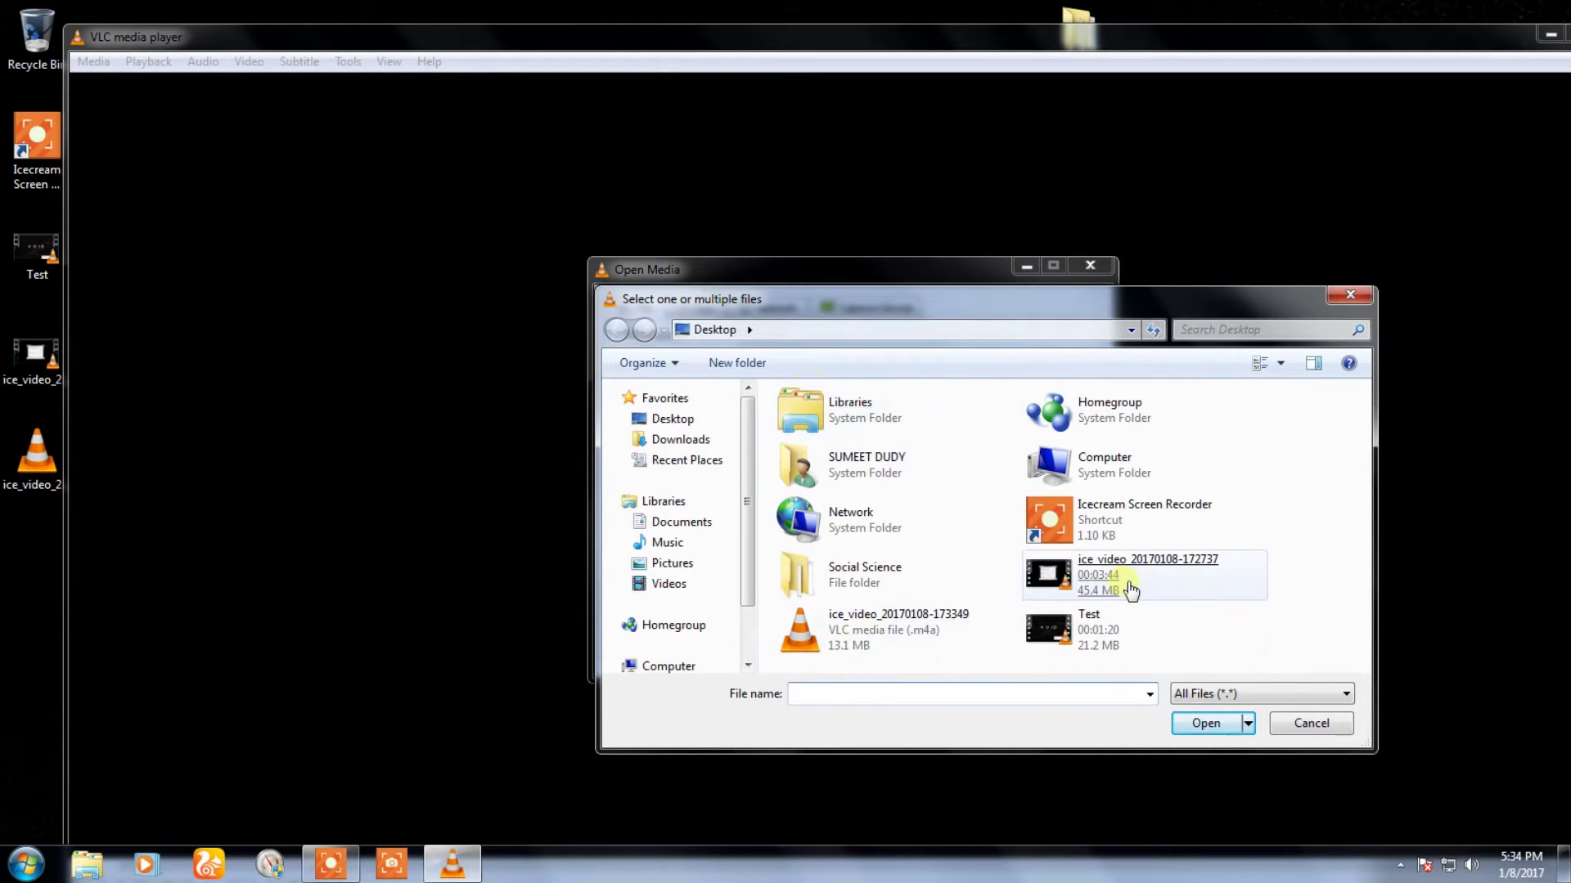
double_click(1092, 629)
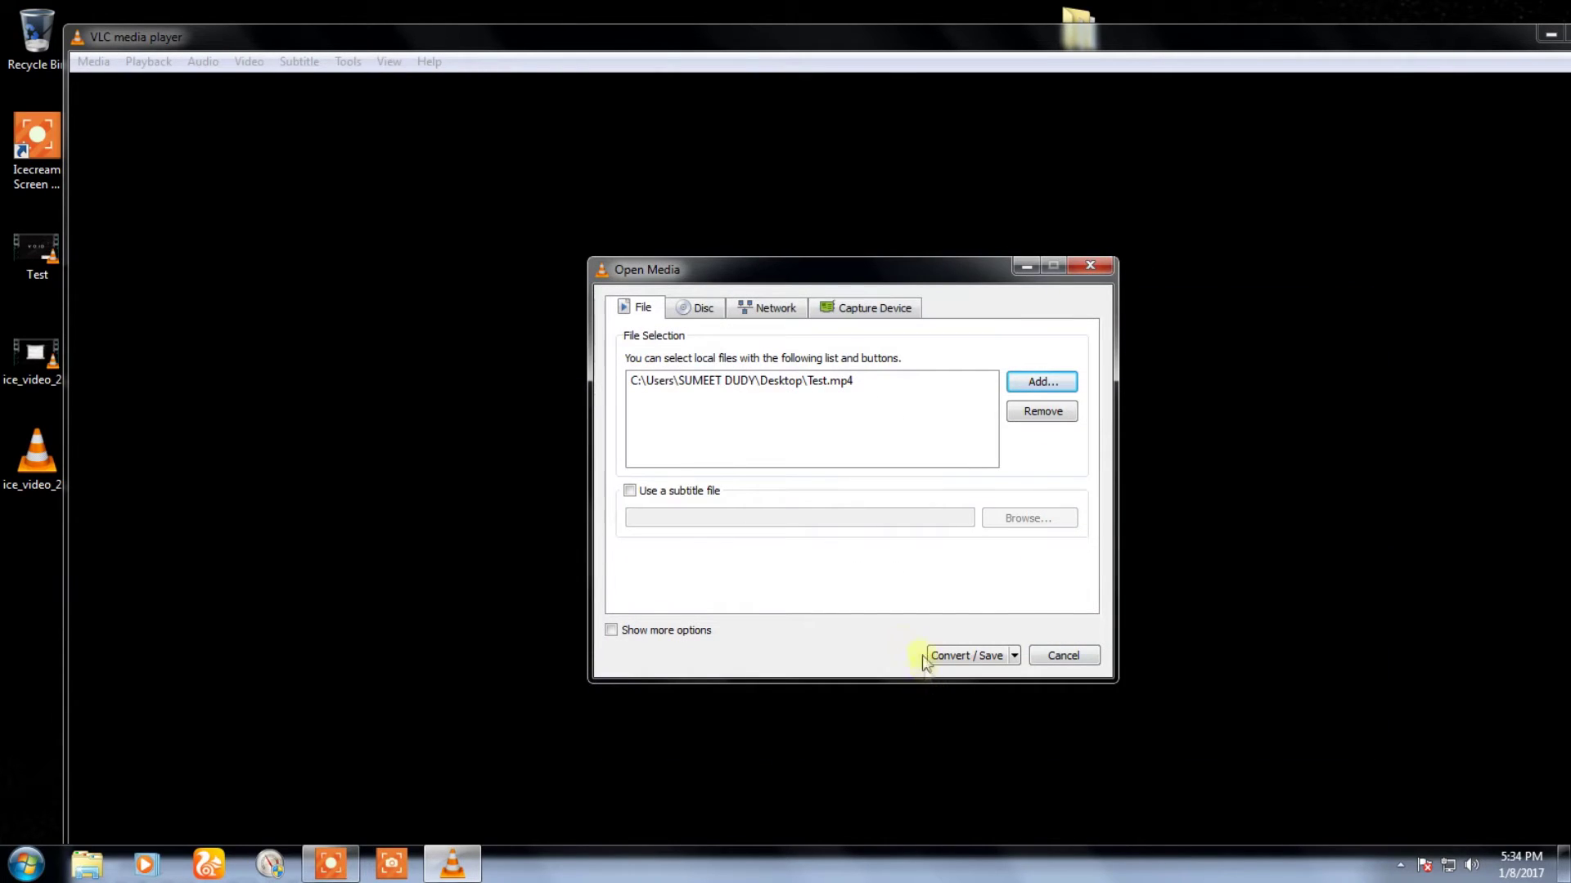
left_click(971, 656)
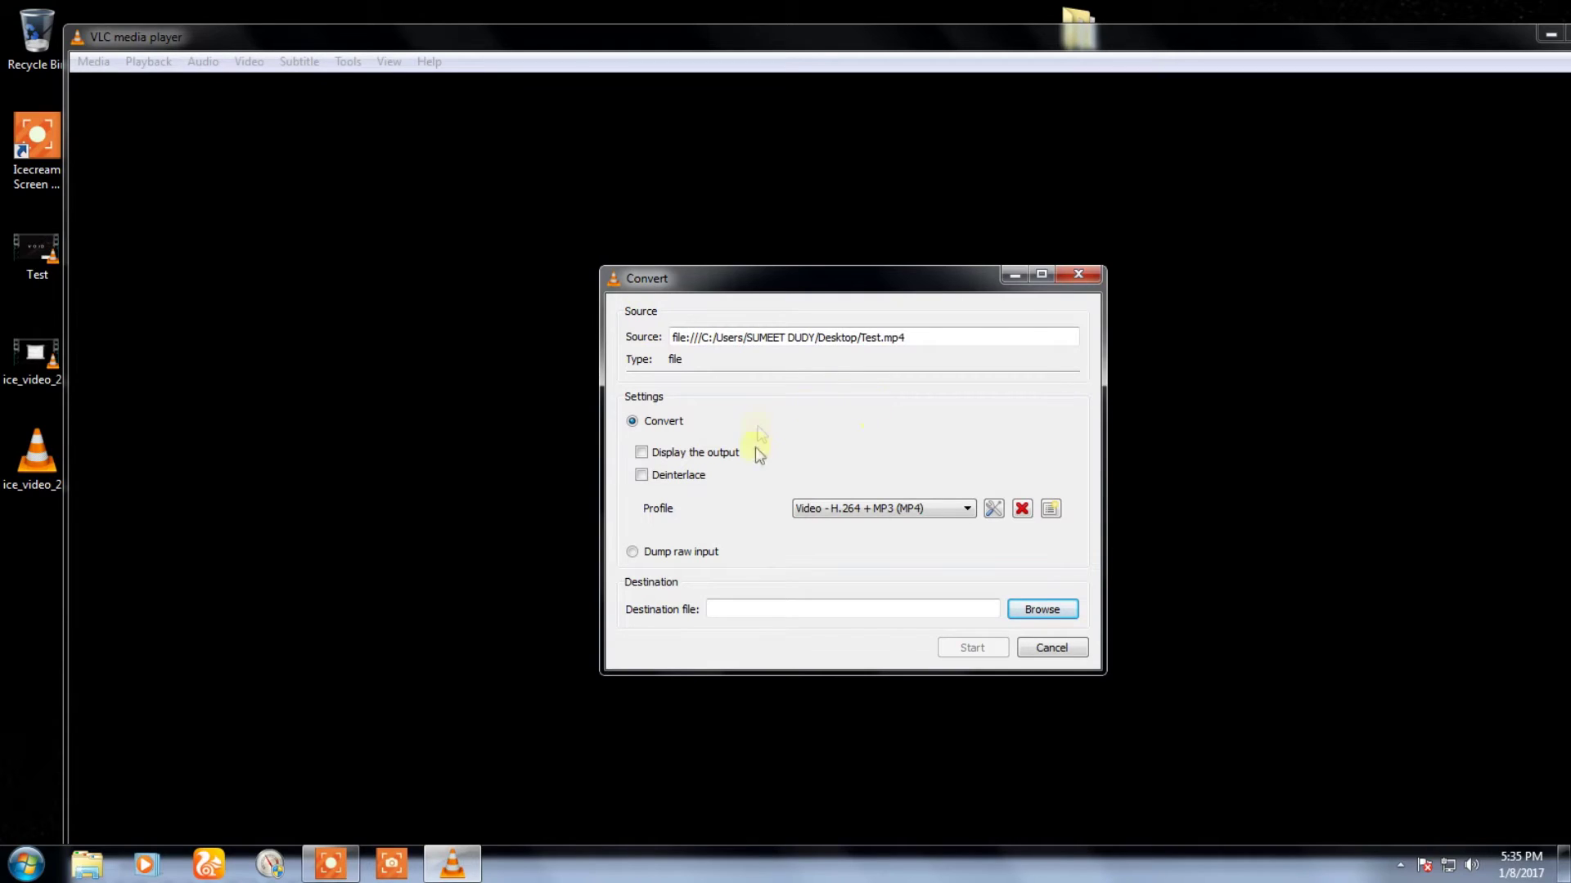
Inspect the H.264 + MP3 (MP4) profile's container options, then cancel Profile edition and Convert
left_click(999, 509)
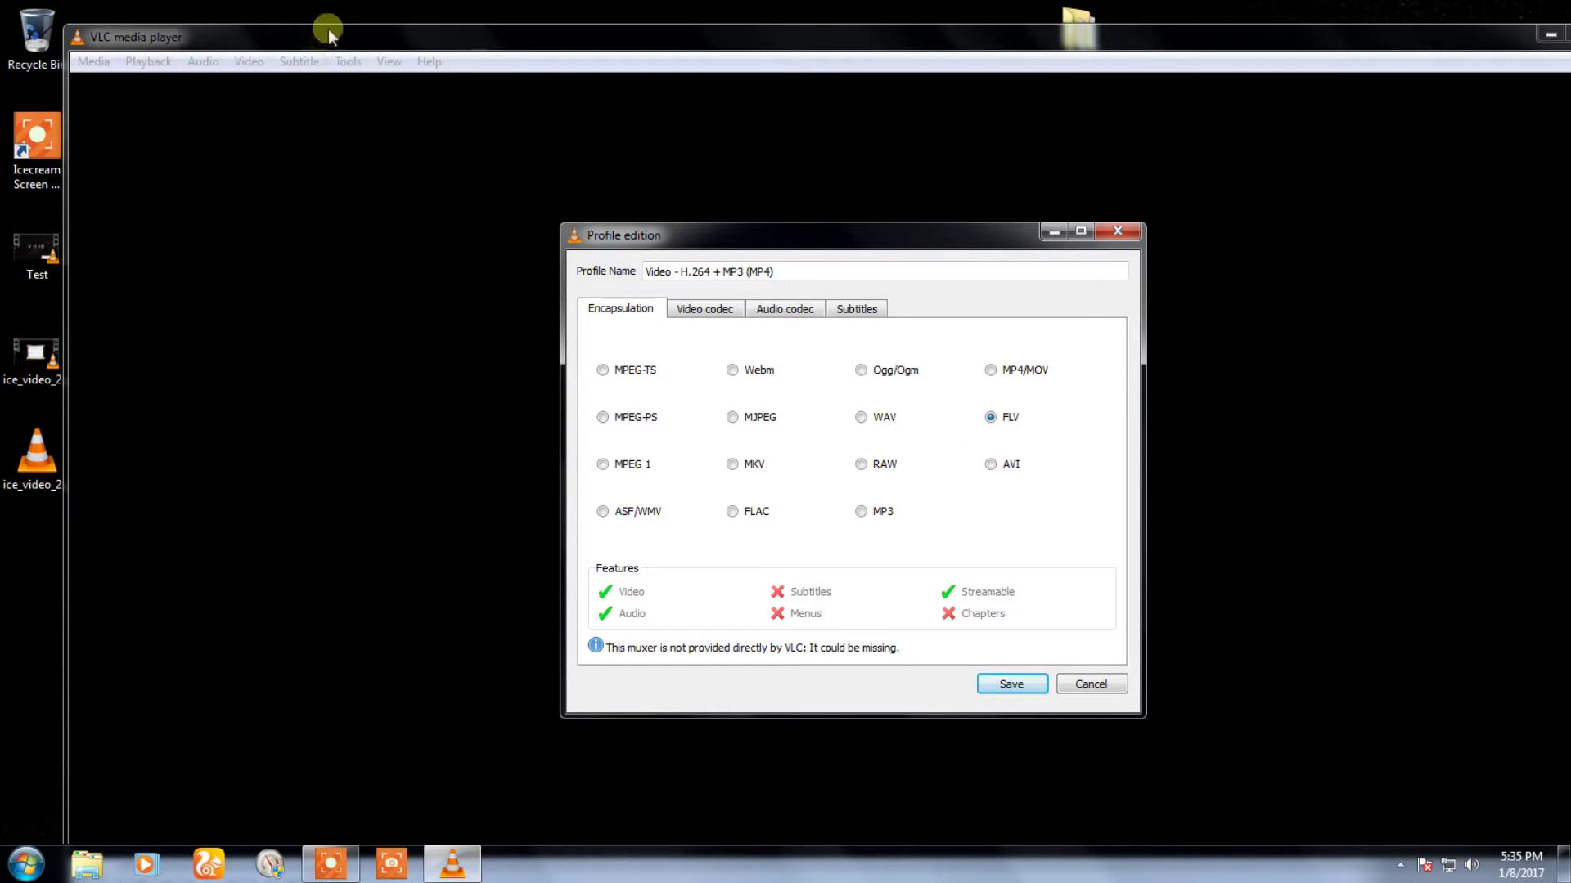
left_click(1090, 684)
left_click(1051, 647)
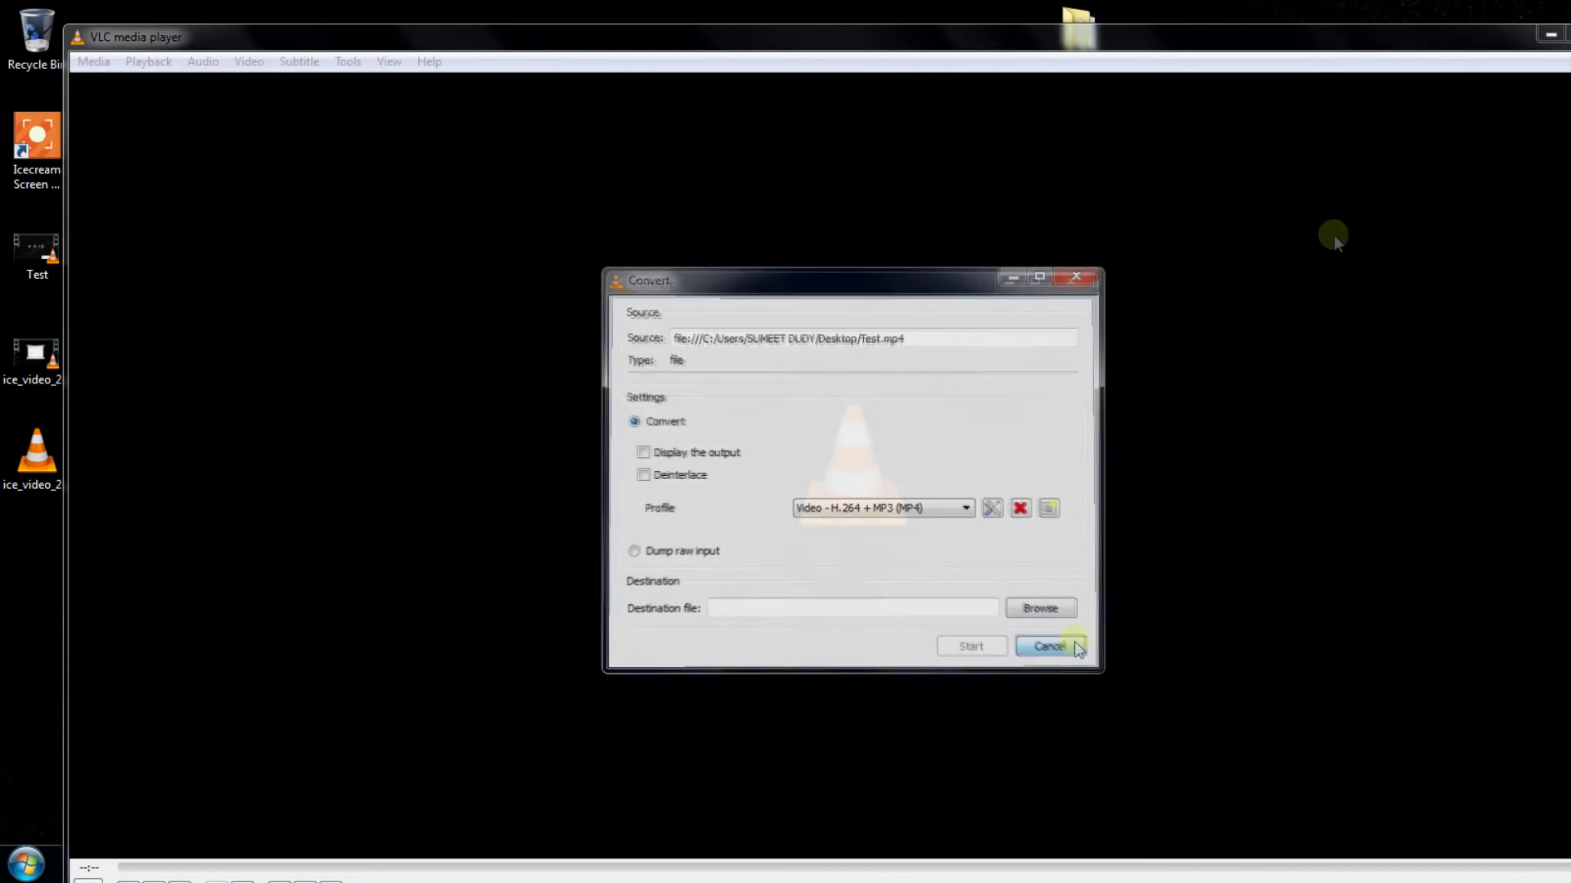
Minimize VLC and bring up Properties for the Test video on the desktop
double_click(1333, 234)
left_click(1305, 232)
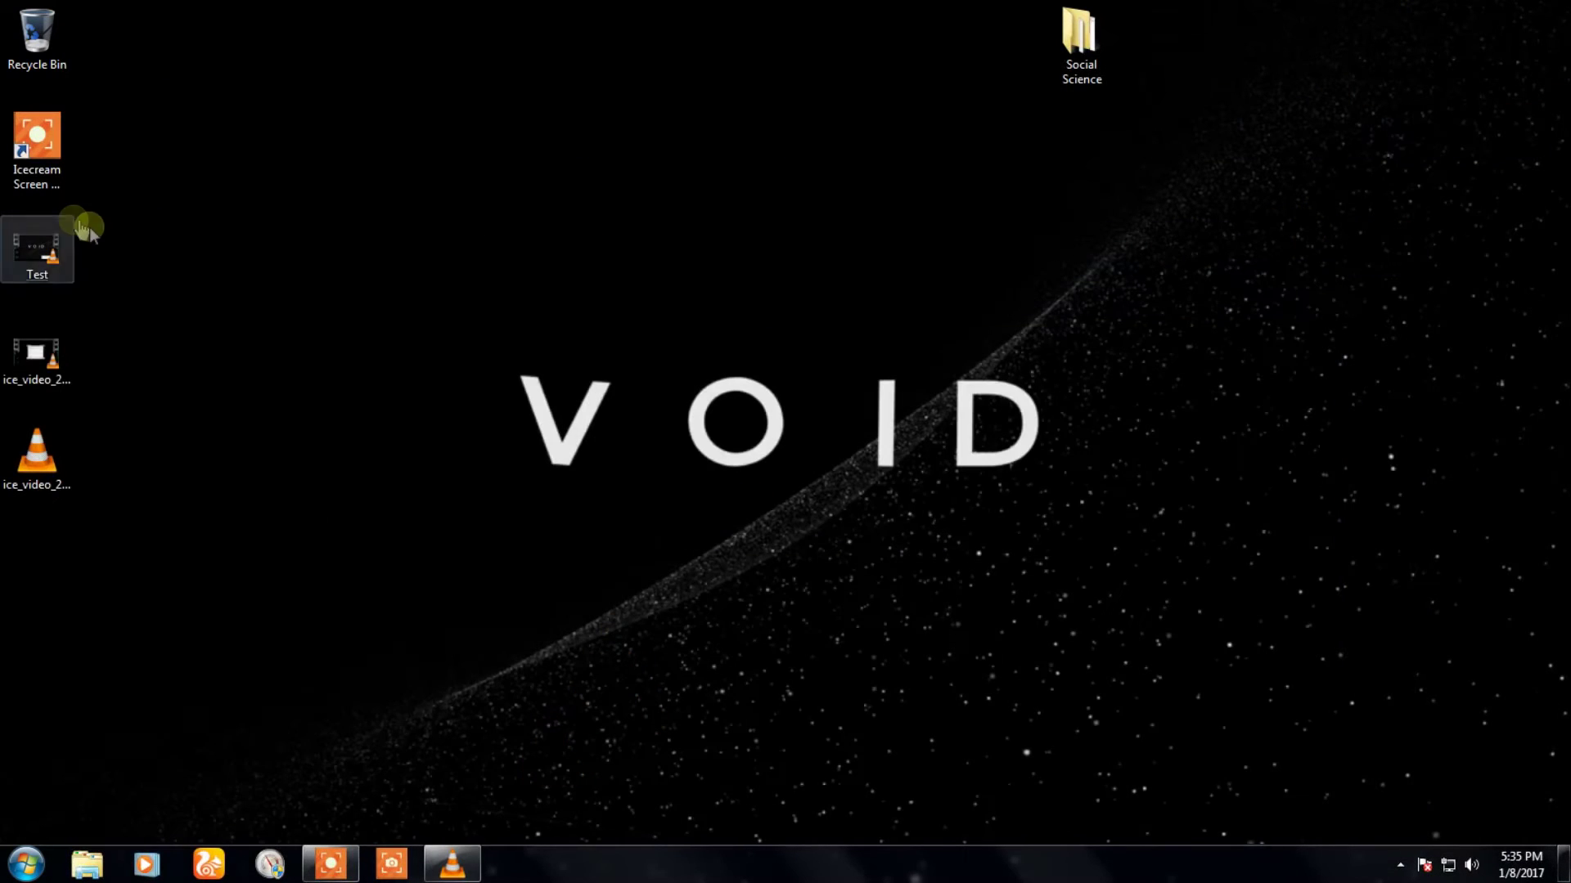
right_click(44, 254)
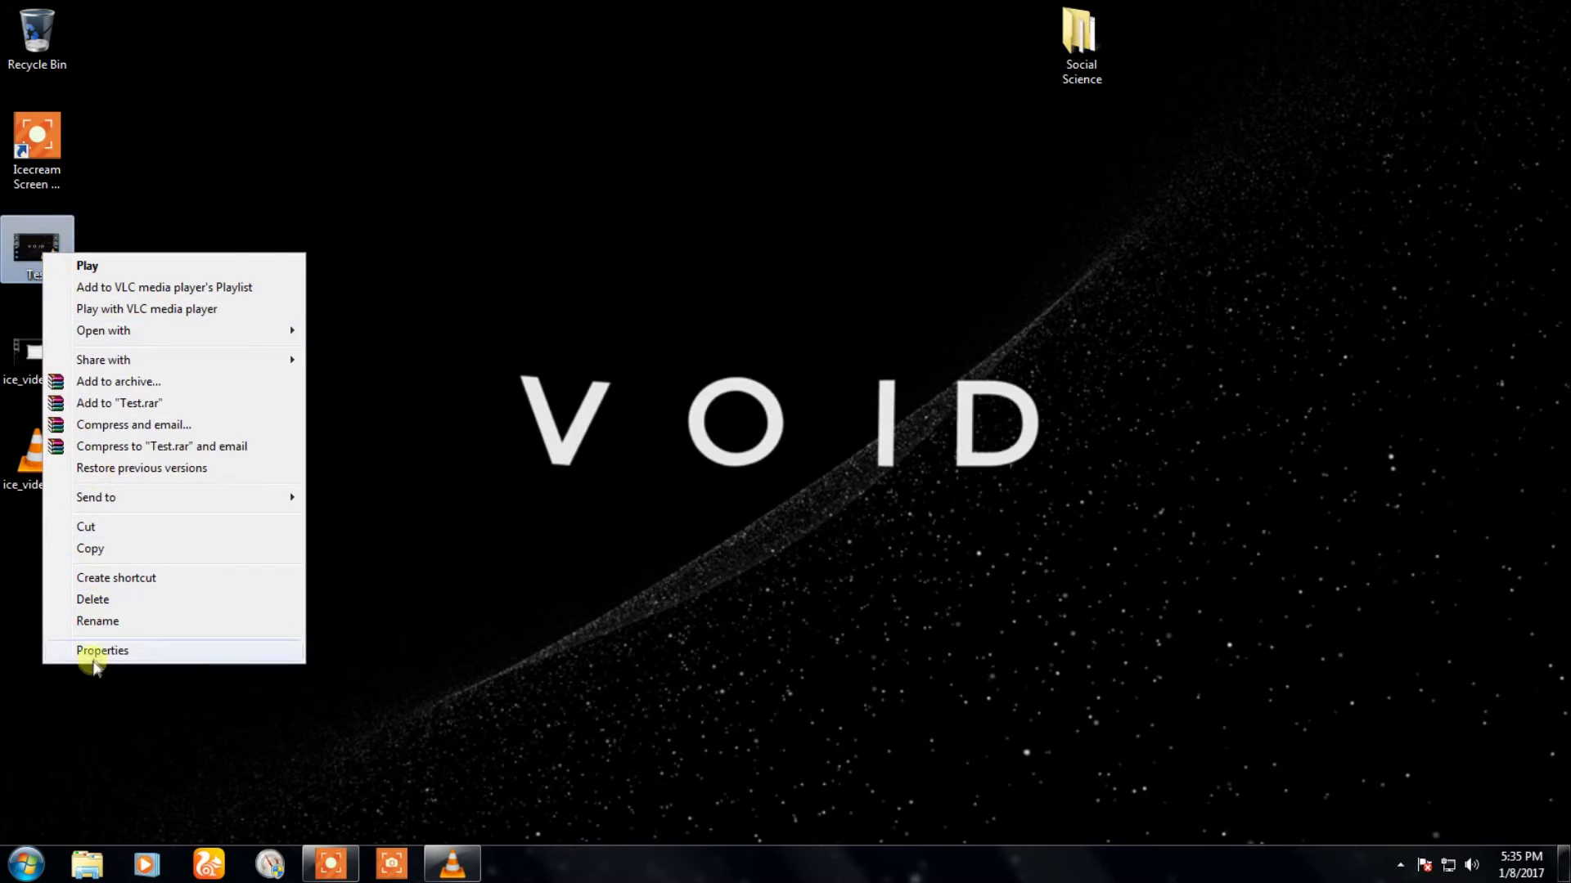
left_click(102, 651)
Confirm Test is a 21.2 MB .mp4 file, then restore VLC at the screen top
left_click_drag(276, 380, 246, 380)
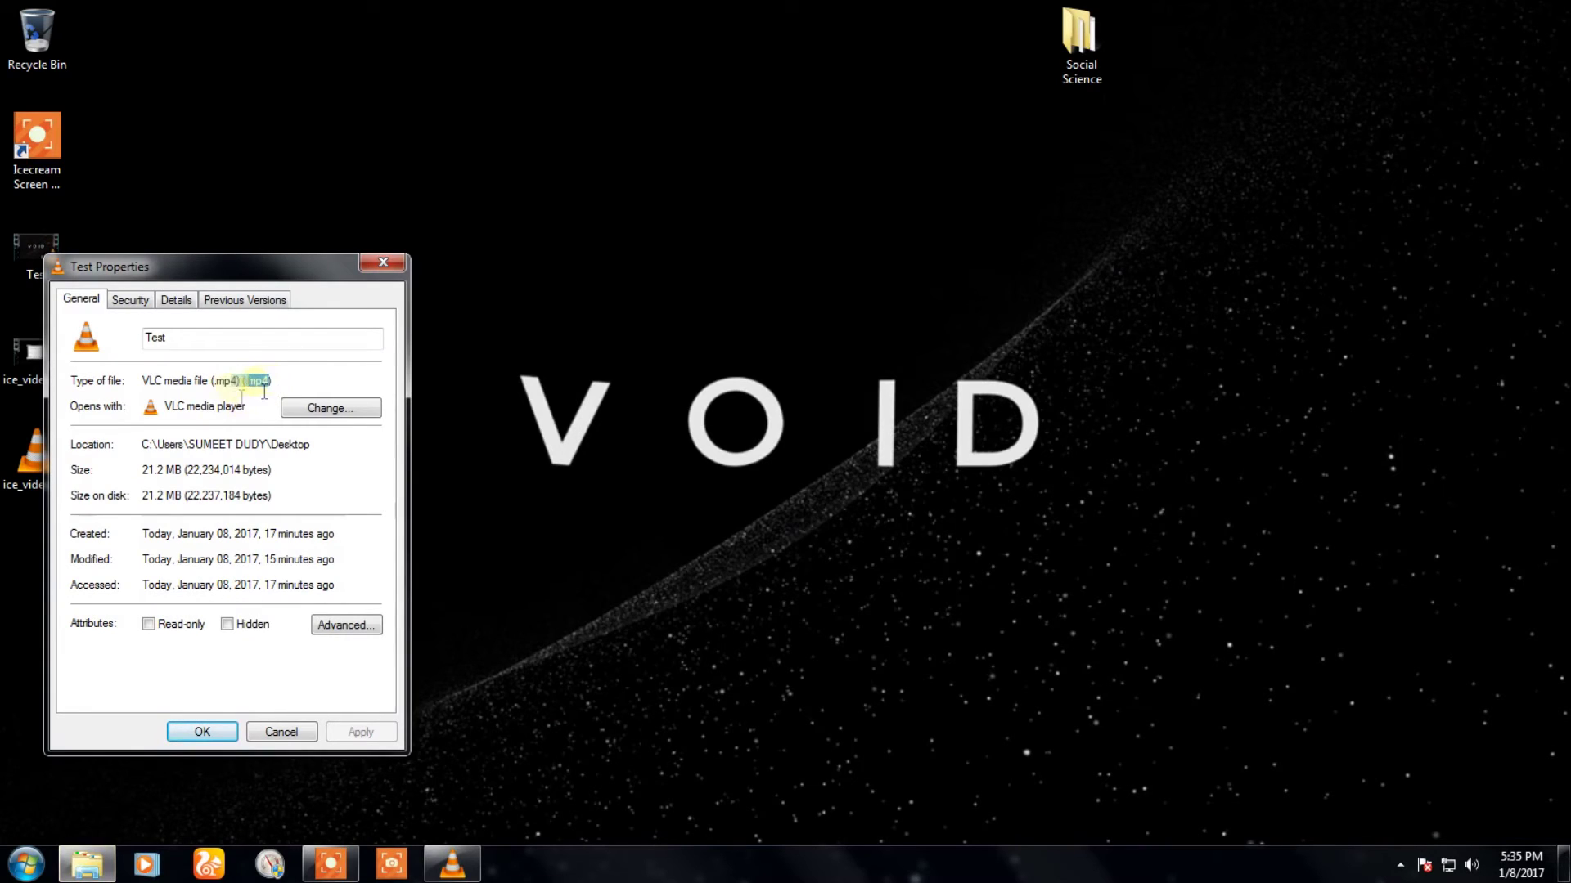
left_click(383, 264)
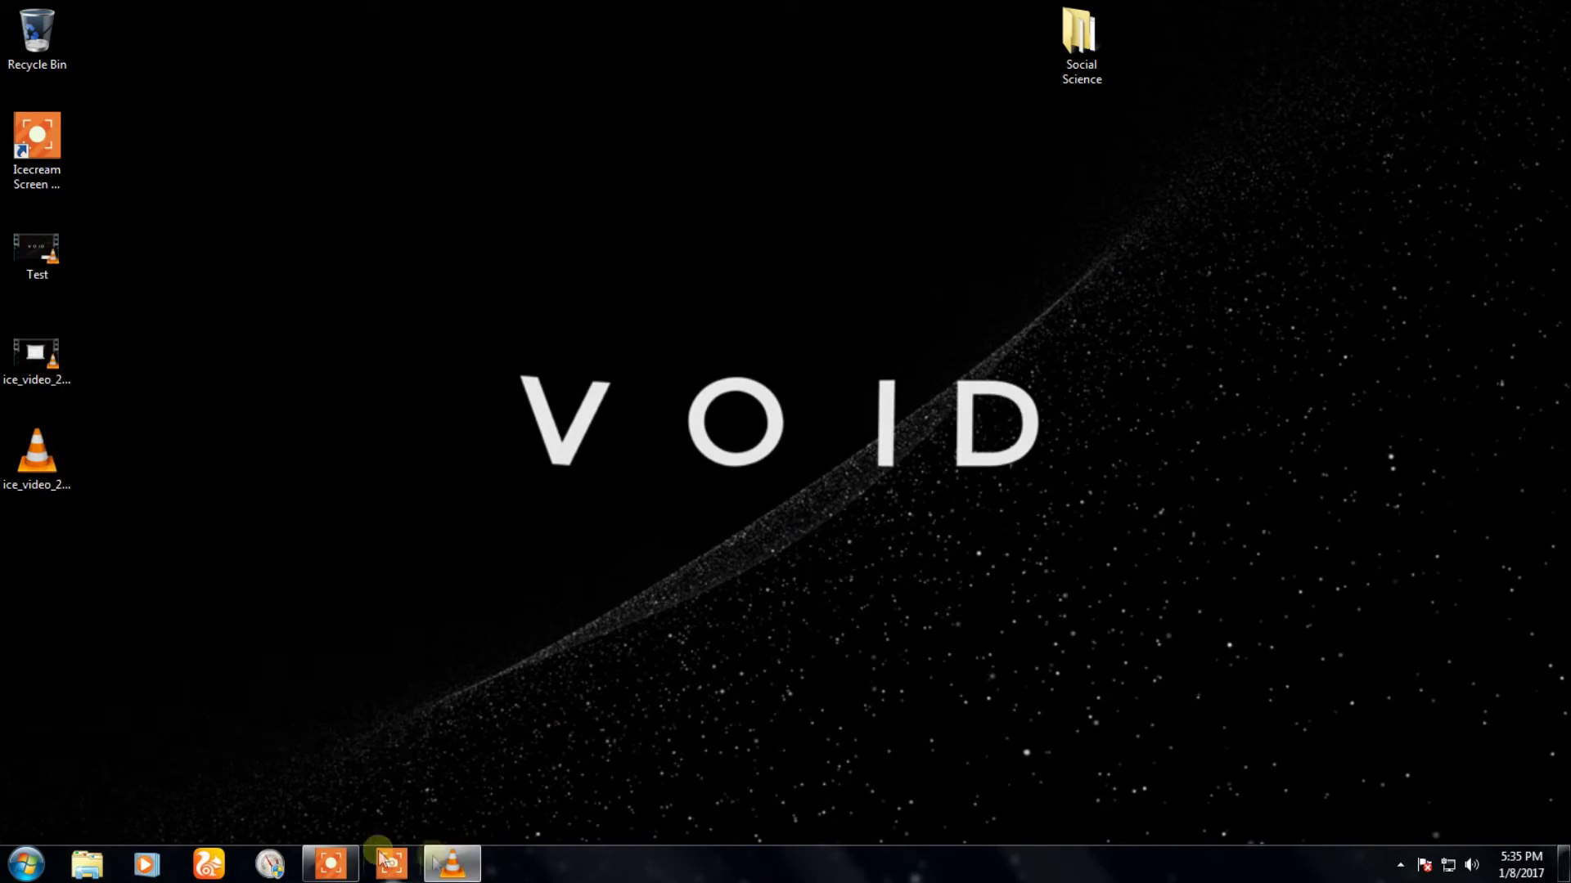
left_click(449, 865)
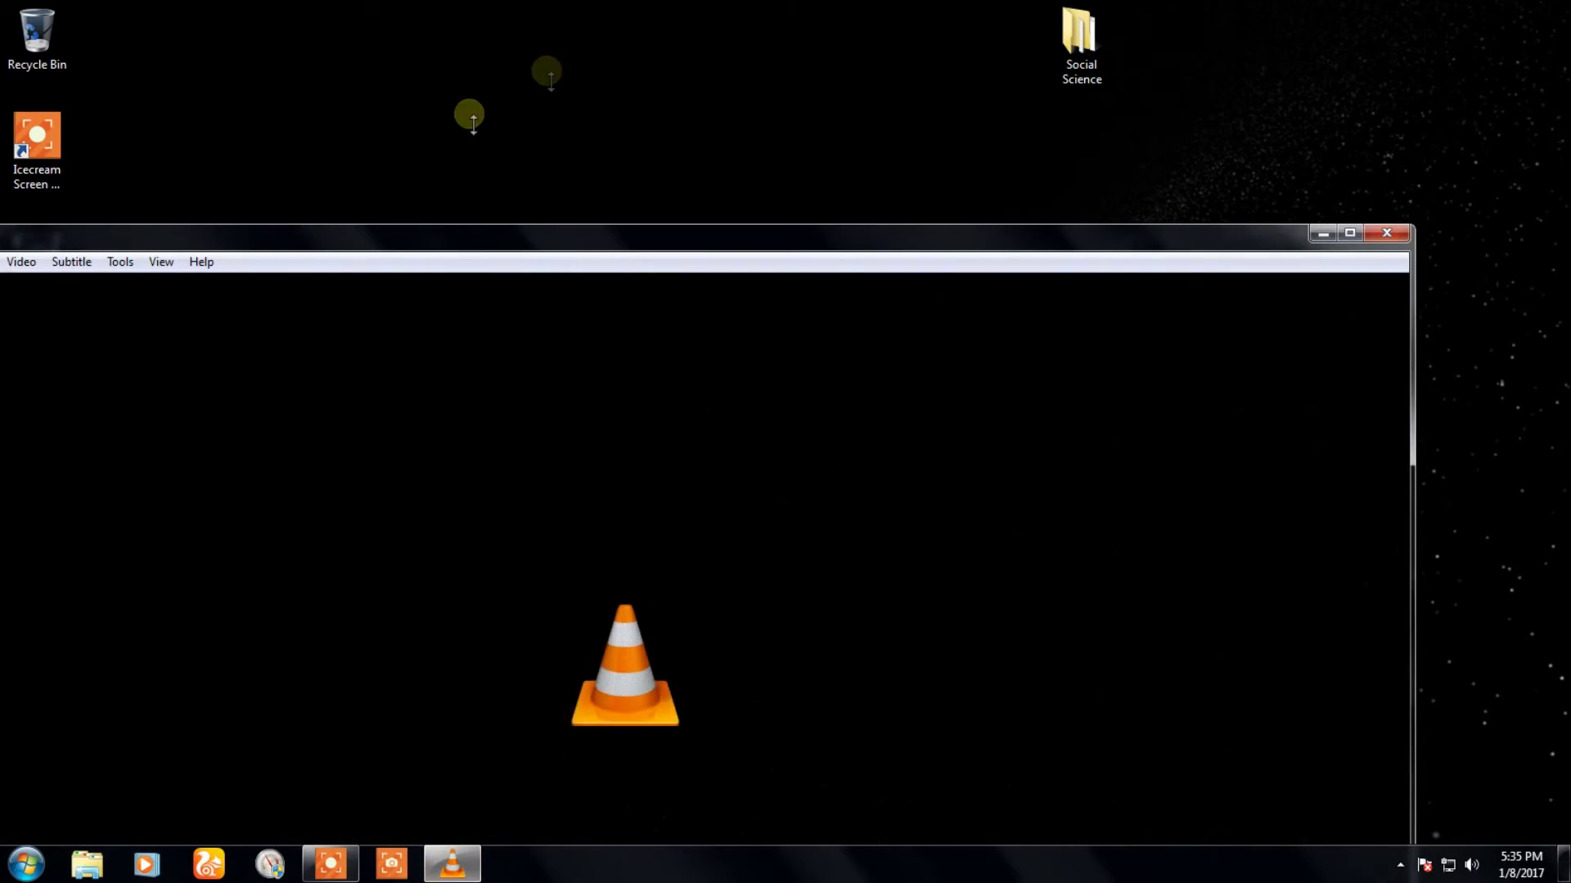
left_click_drag(450, 234, 697, 62)
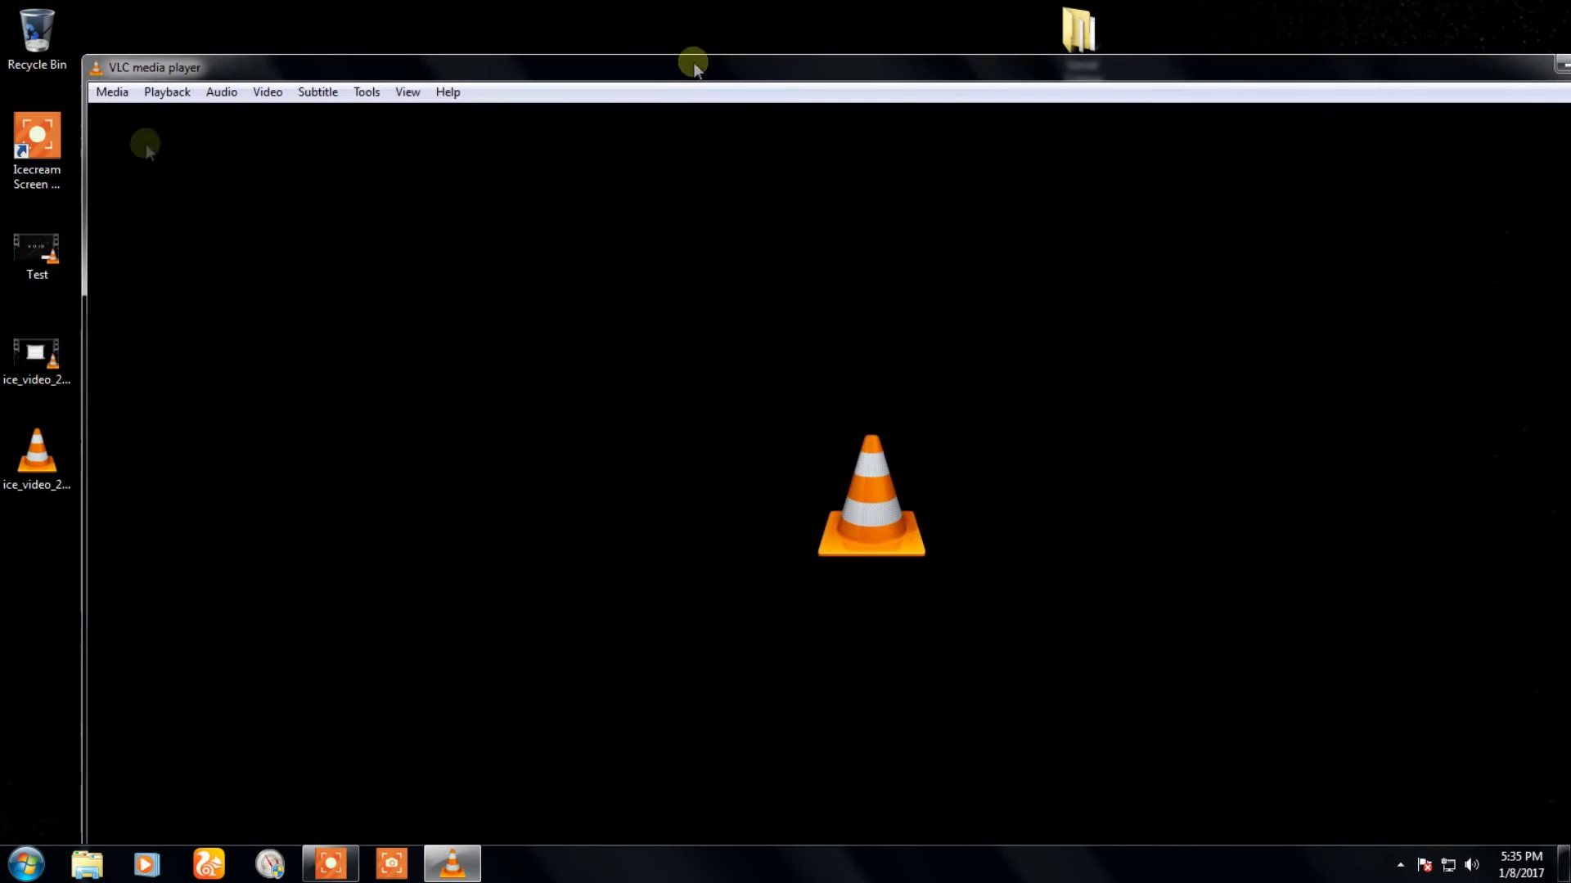
Reopen conversion for Test.mp4 and set the profile's encapsulation to AVI
left_click(112, 92)
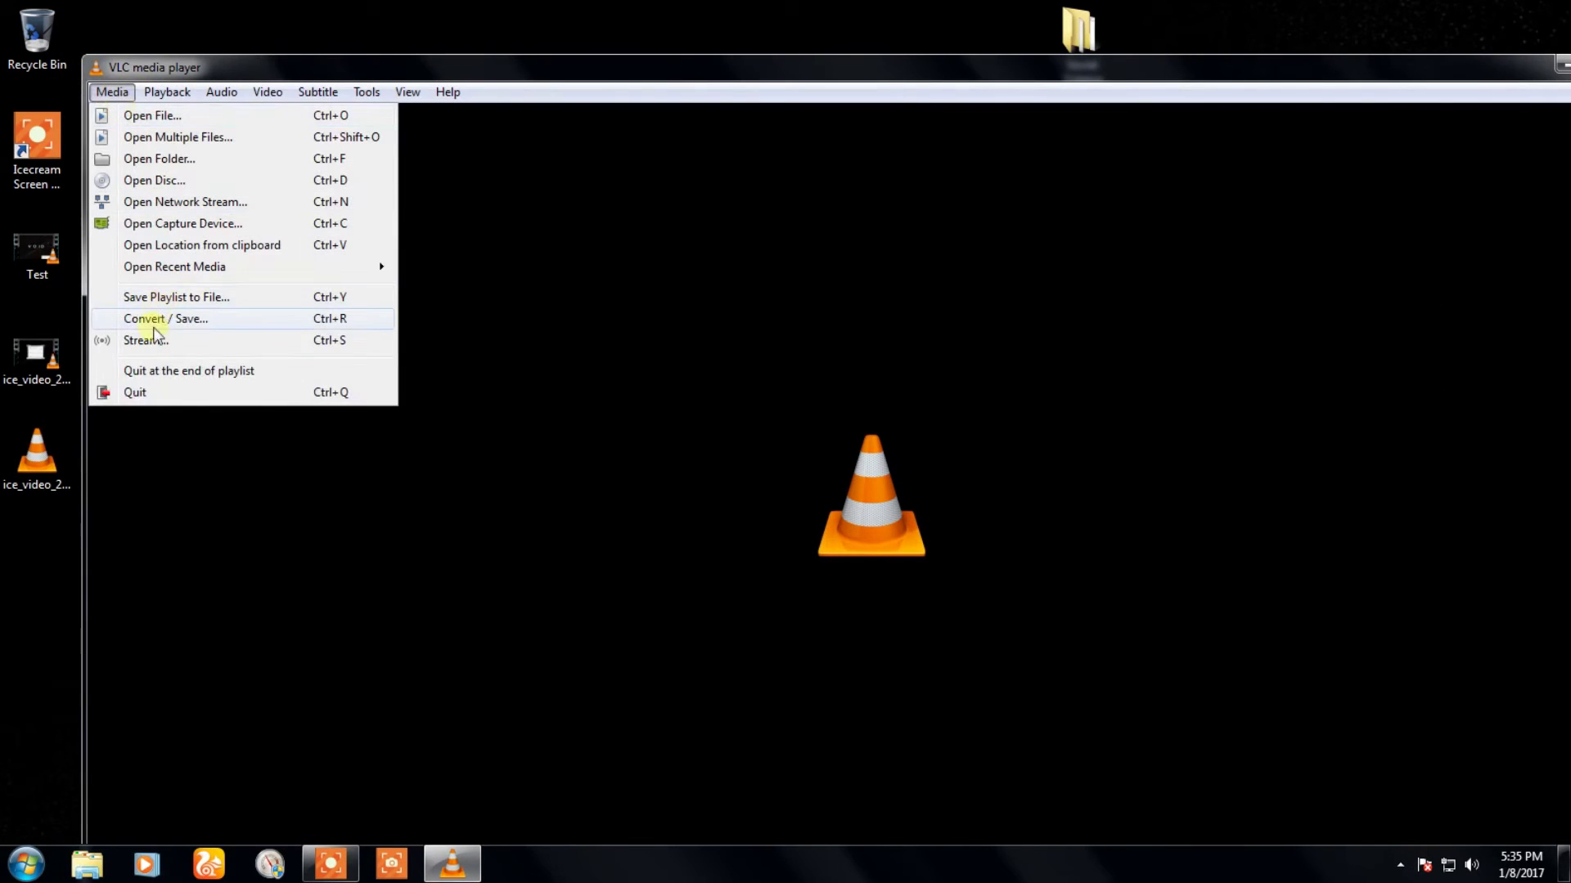
left_click(165, 318)
double_click(895, 417)
left_click(985, 686)
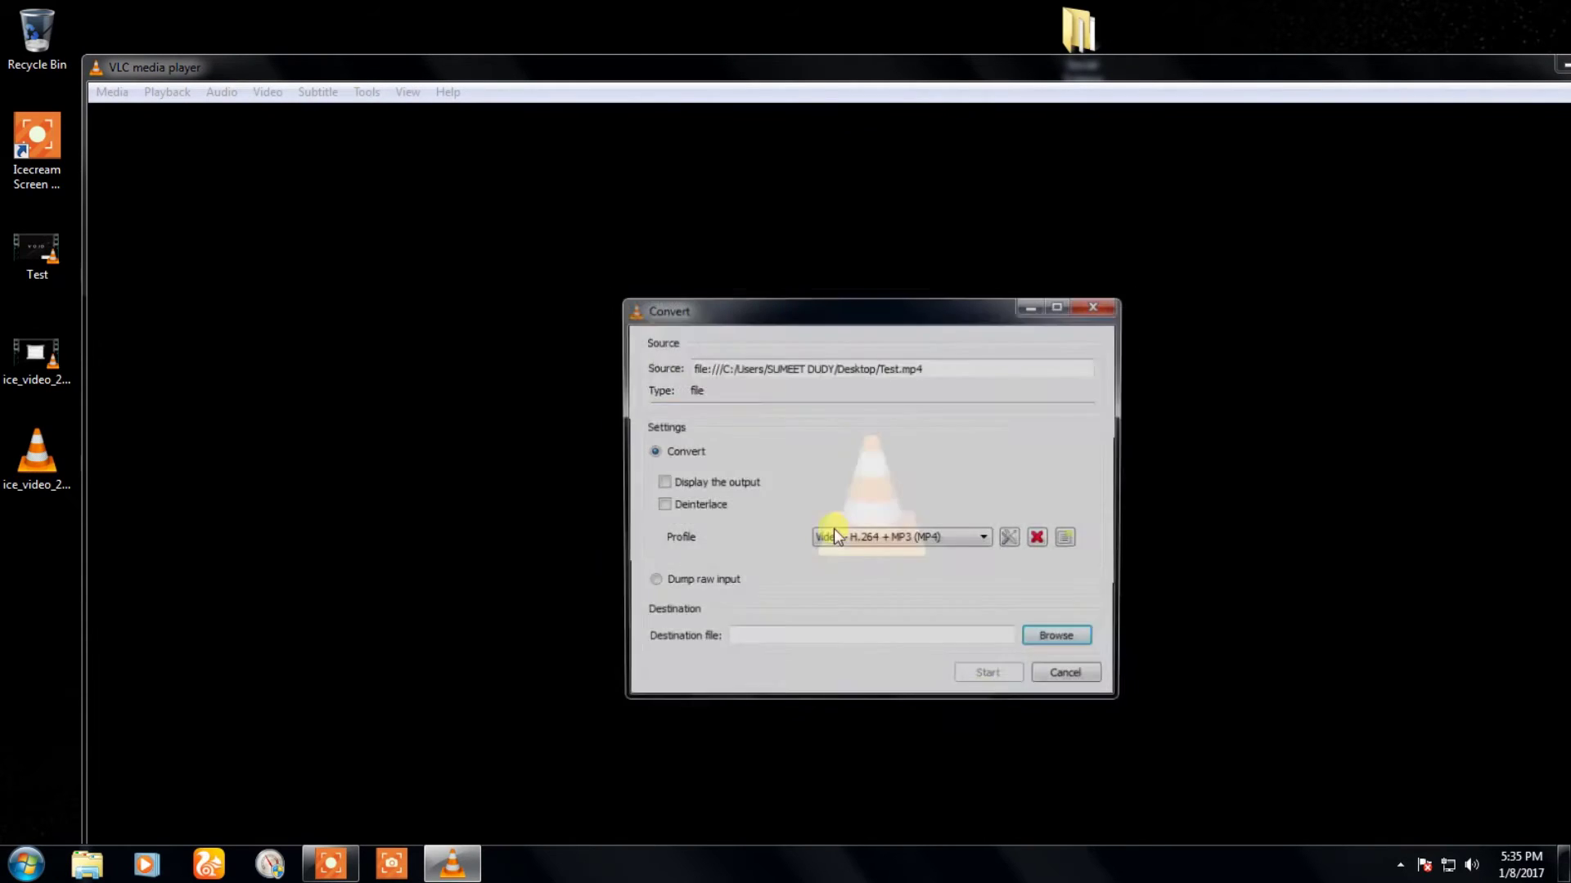
left_click(1016, 538)
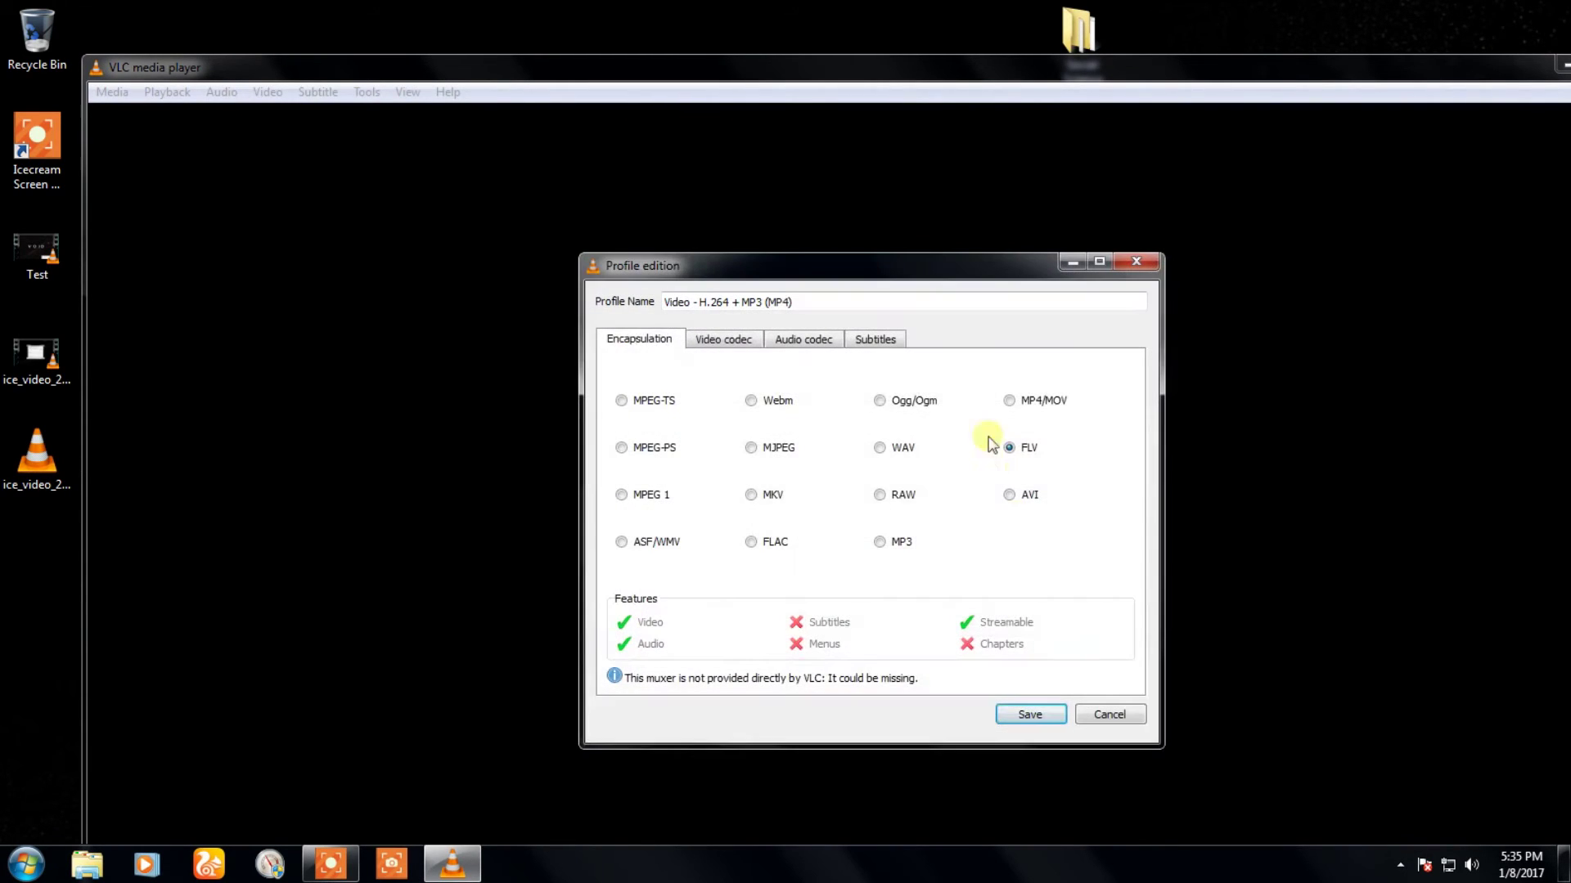
left_click(1010, 496)
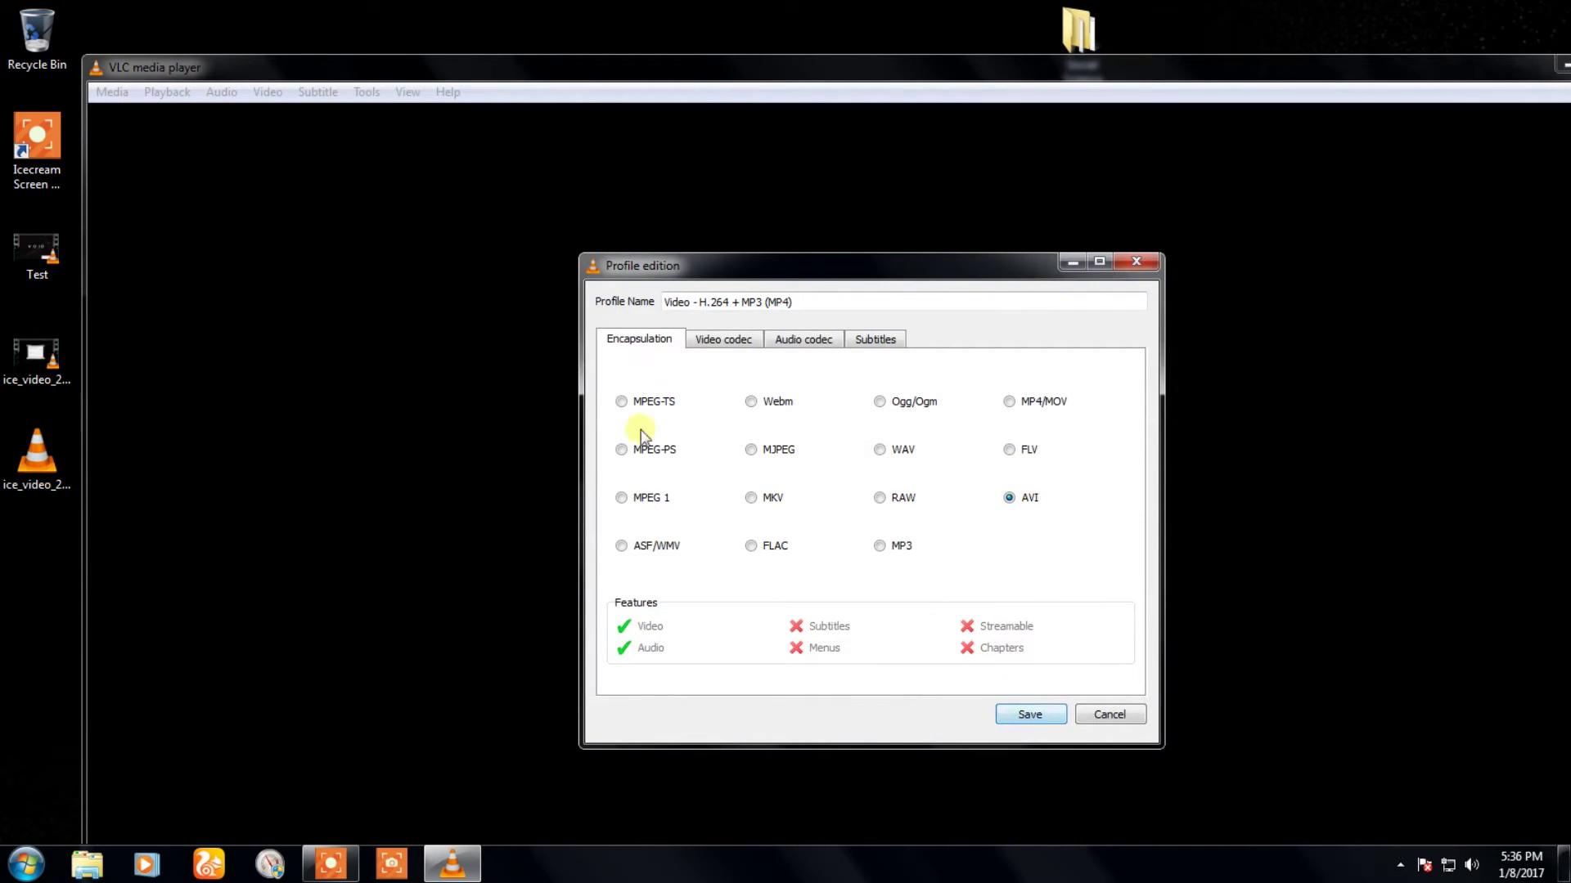
Review the video codec settings, keeping H-264 and checking the resolution options
left_click(718, 338)
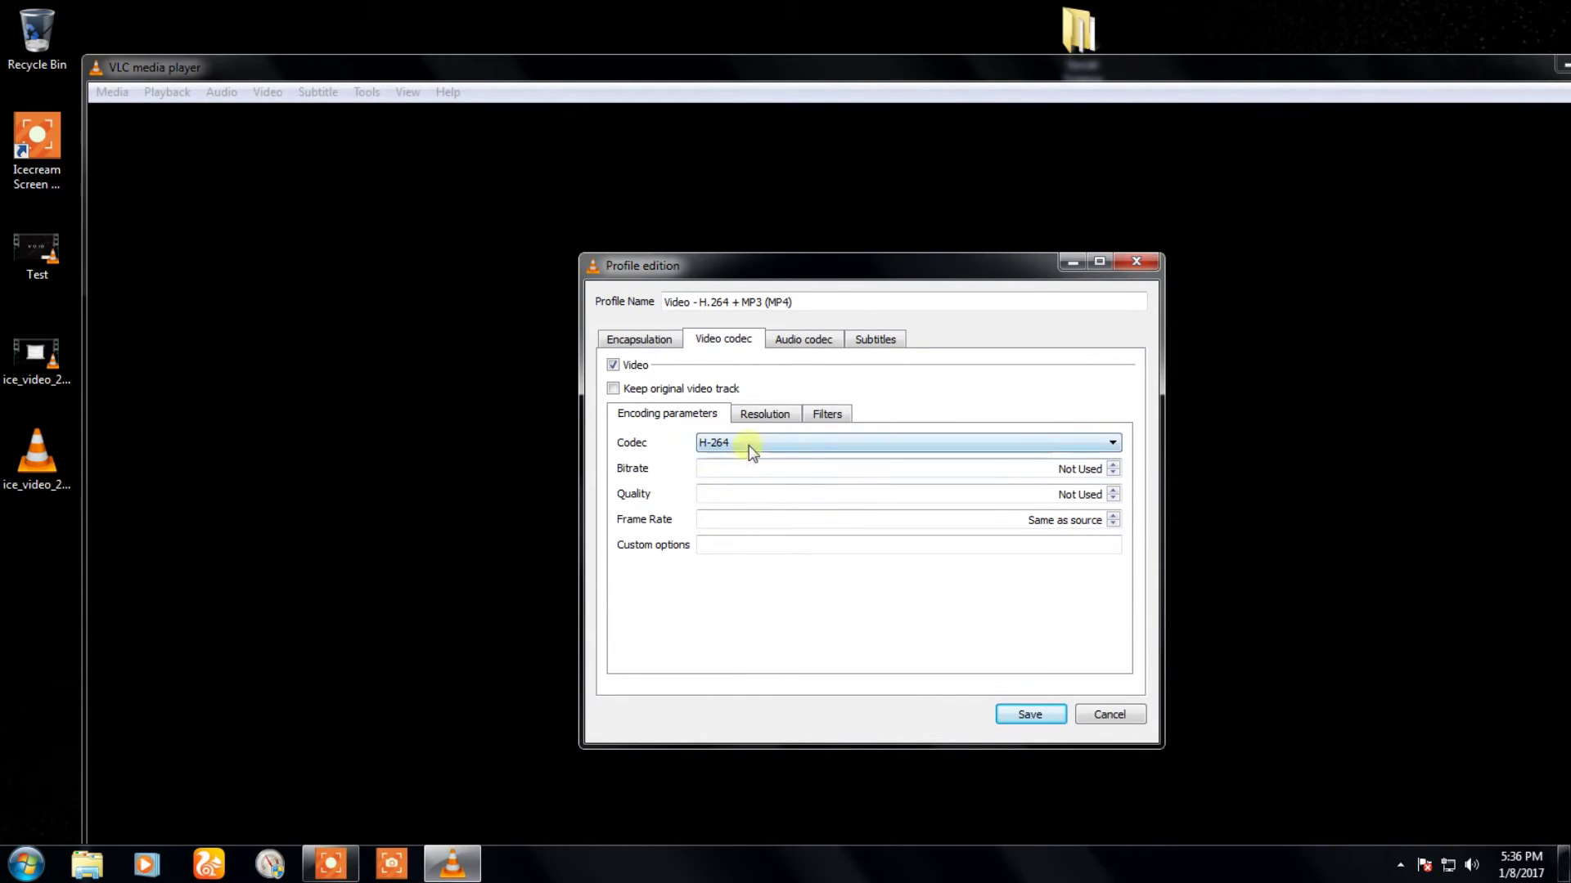
left_click(752, 442)
left_click(752, 443)
left_click(763, 414)
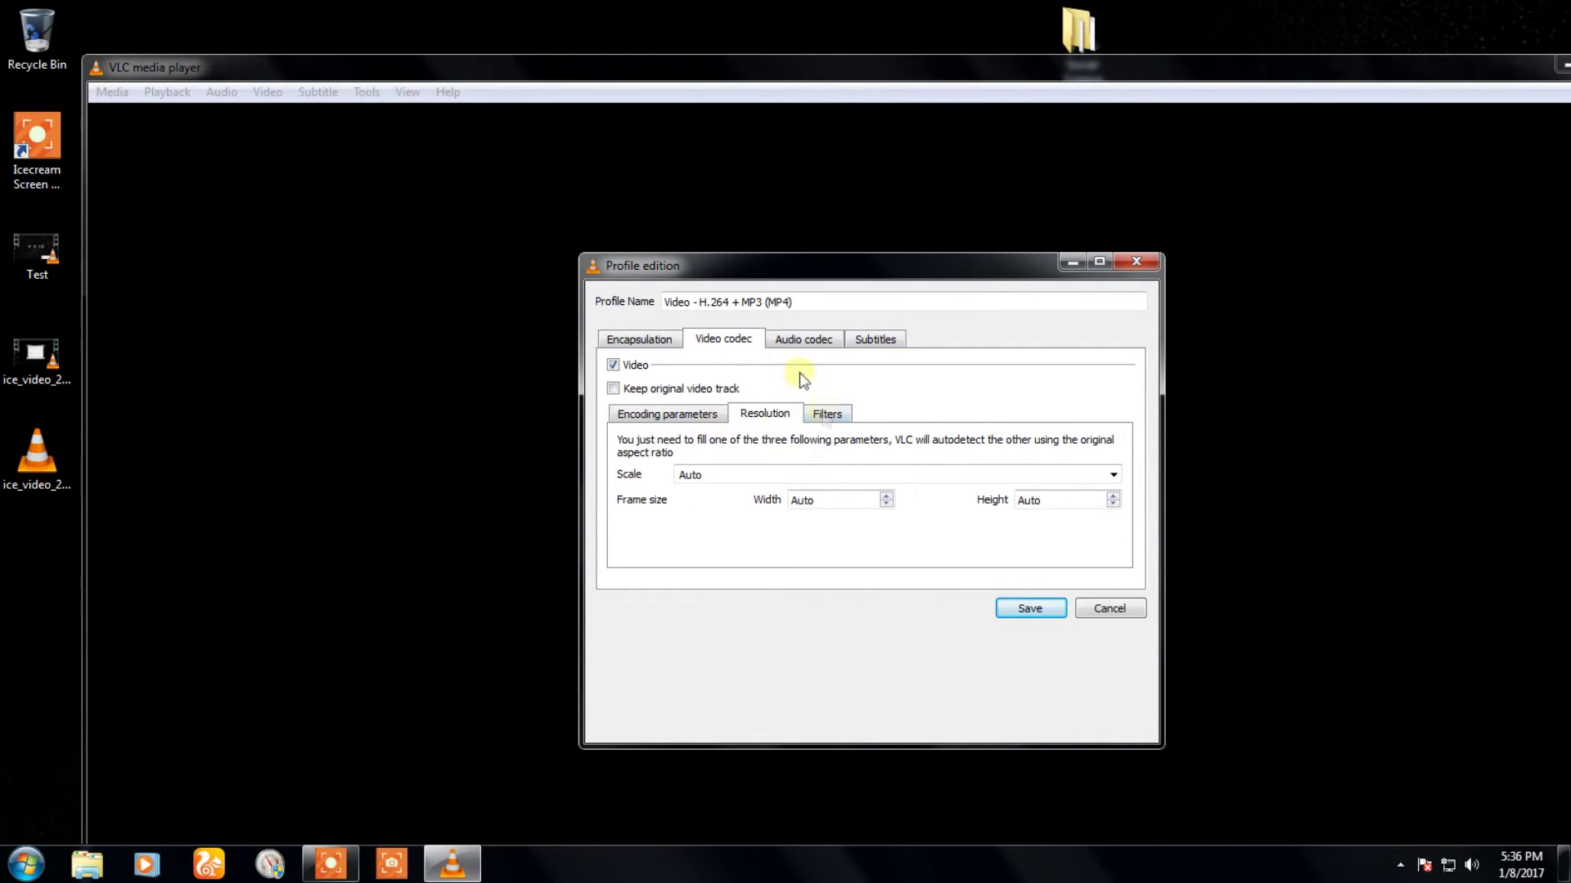
Review audio (keeping MPEG Audio) and subtitle settings, then save the AVI profile
left_click(785, 350)
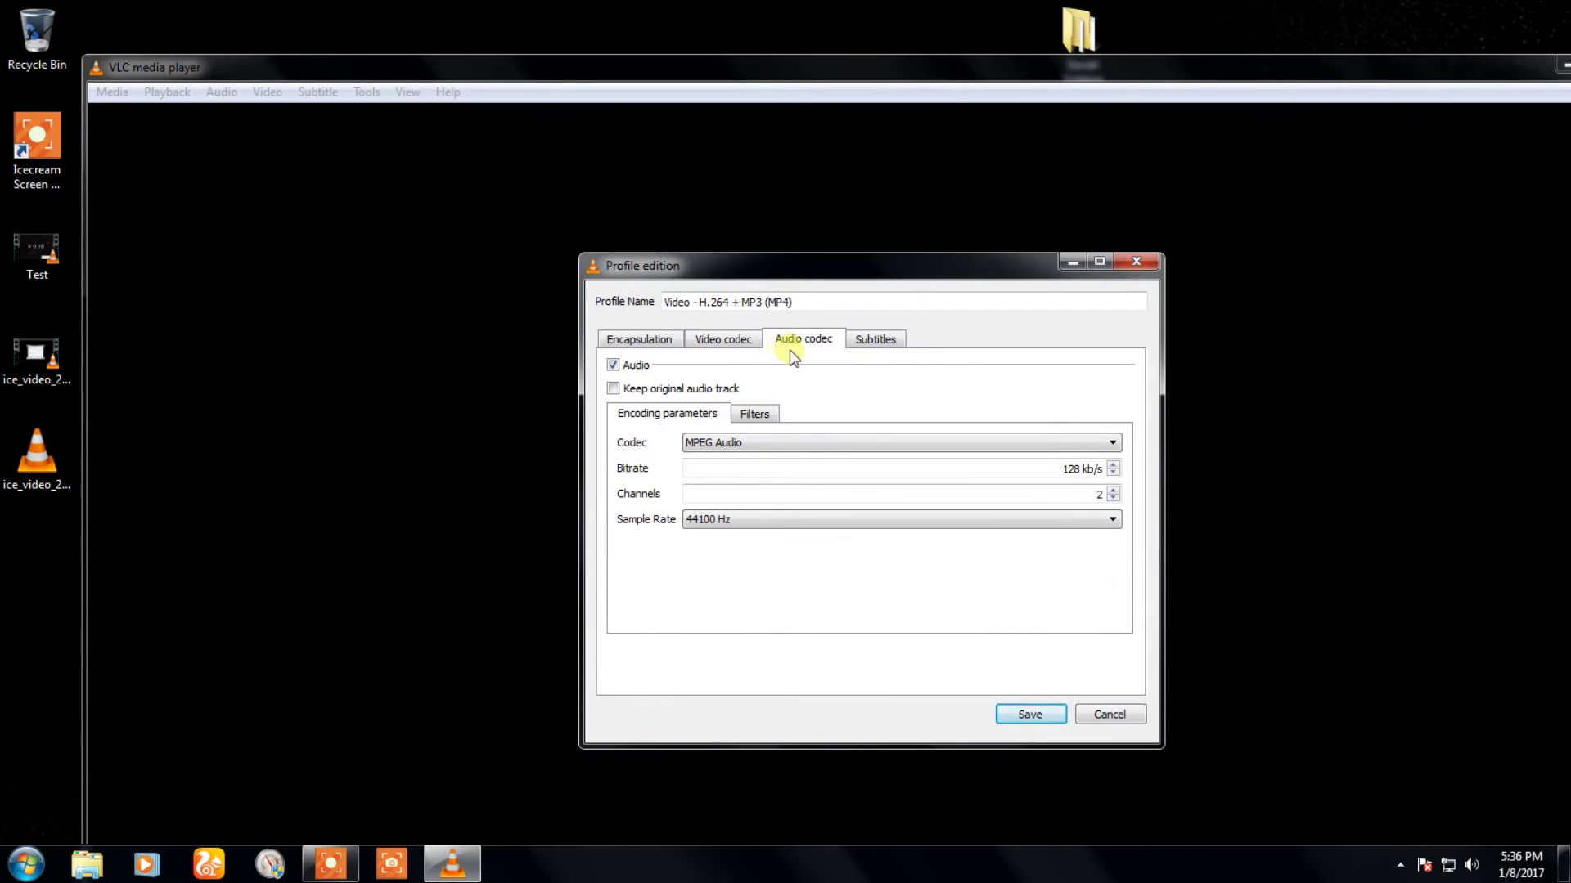
left_click(724, 449)
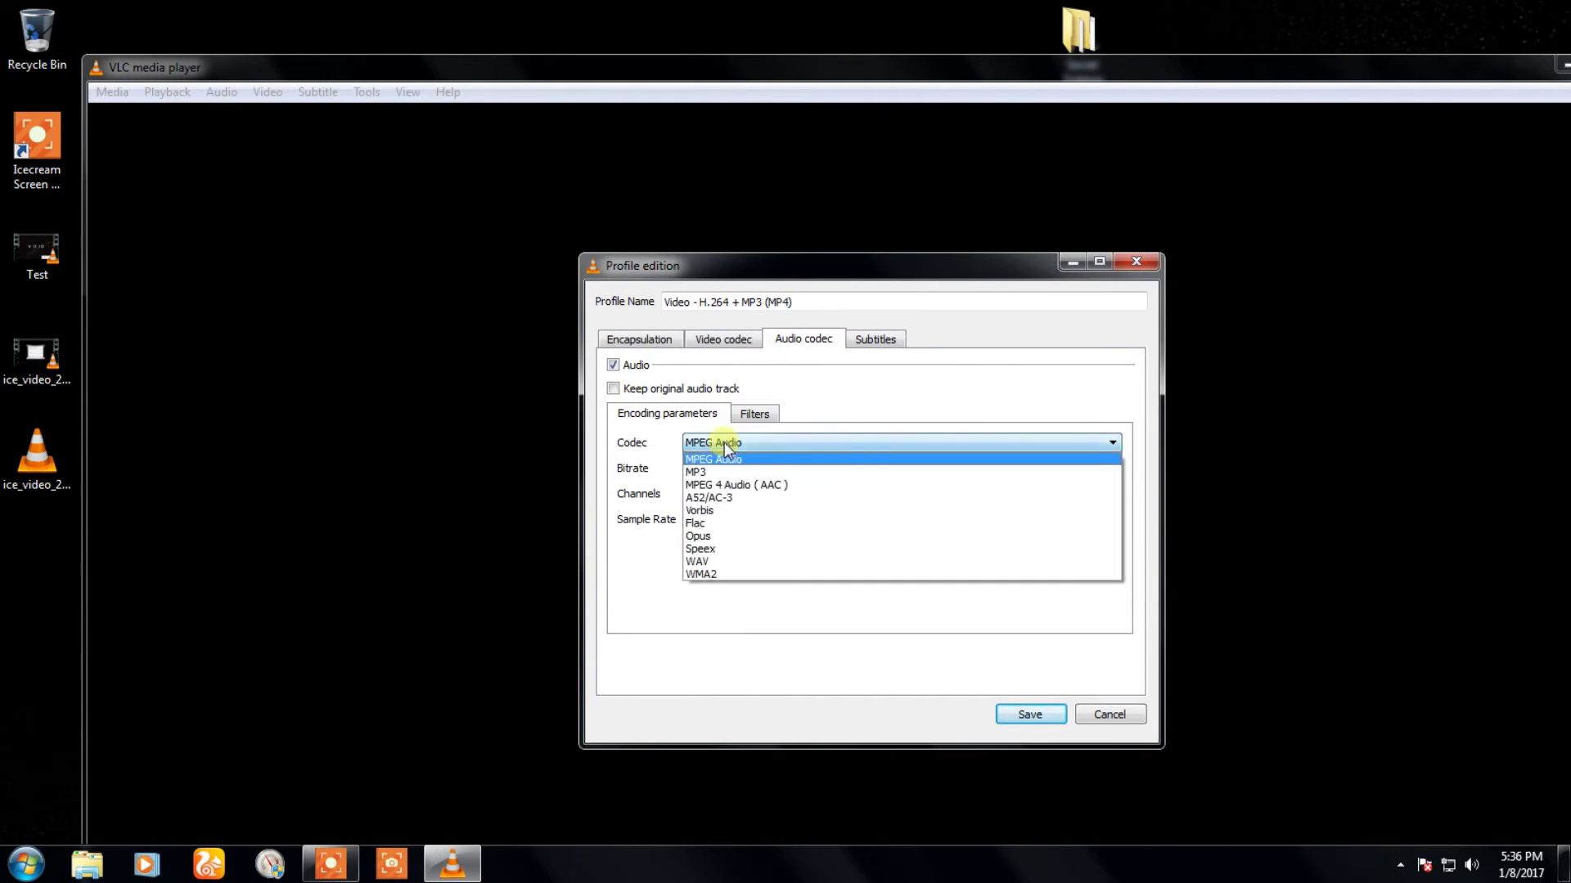
left_click(724, 450)
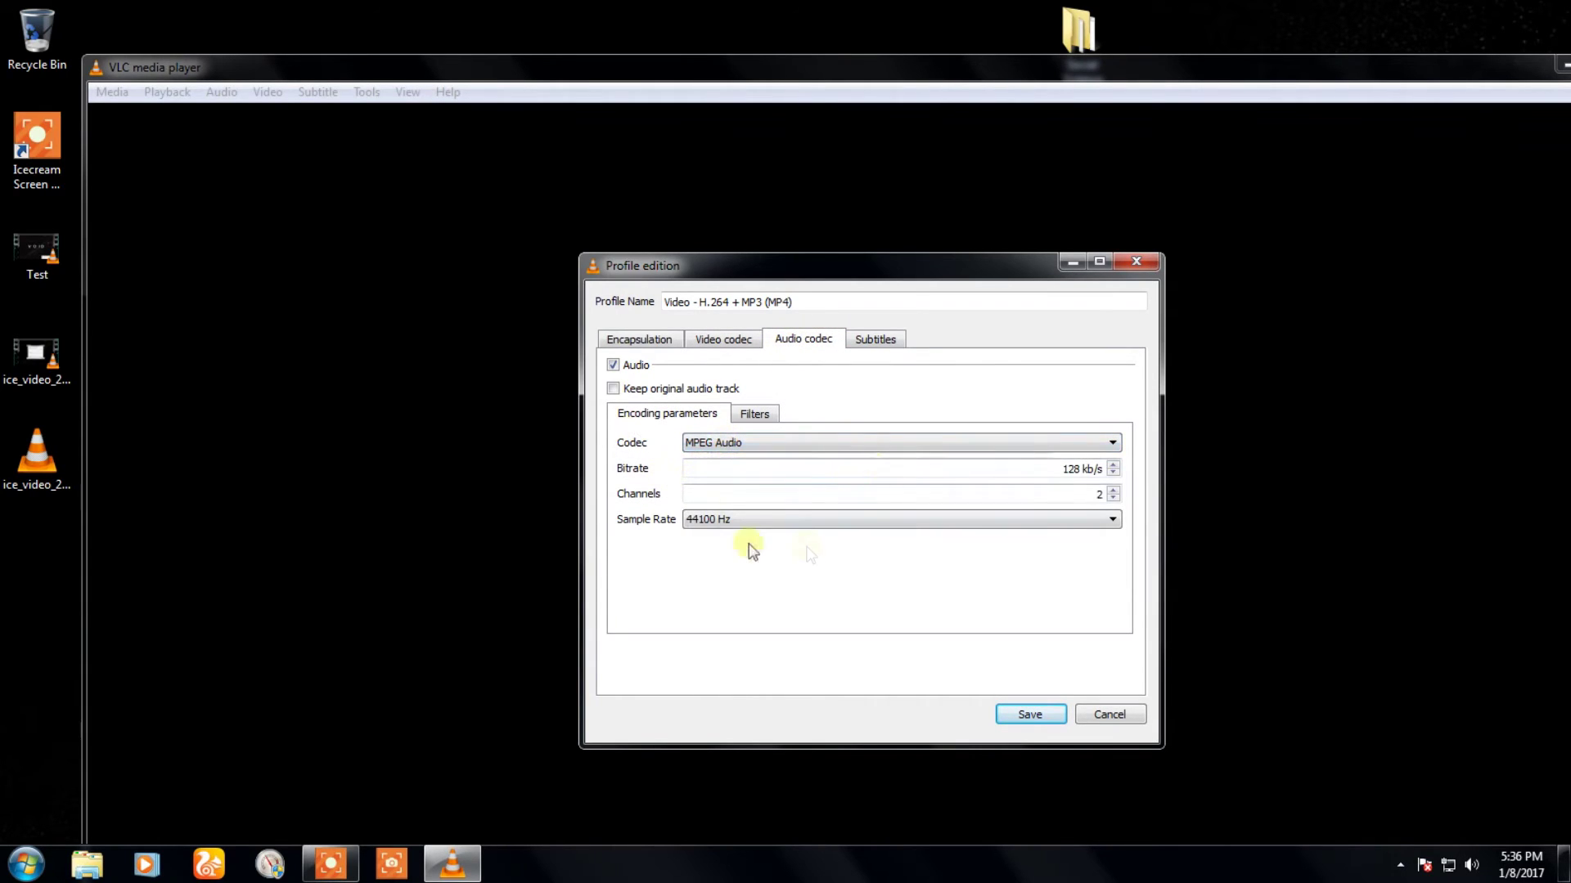
left_click(874, 339)
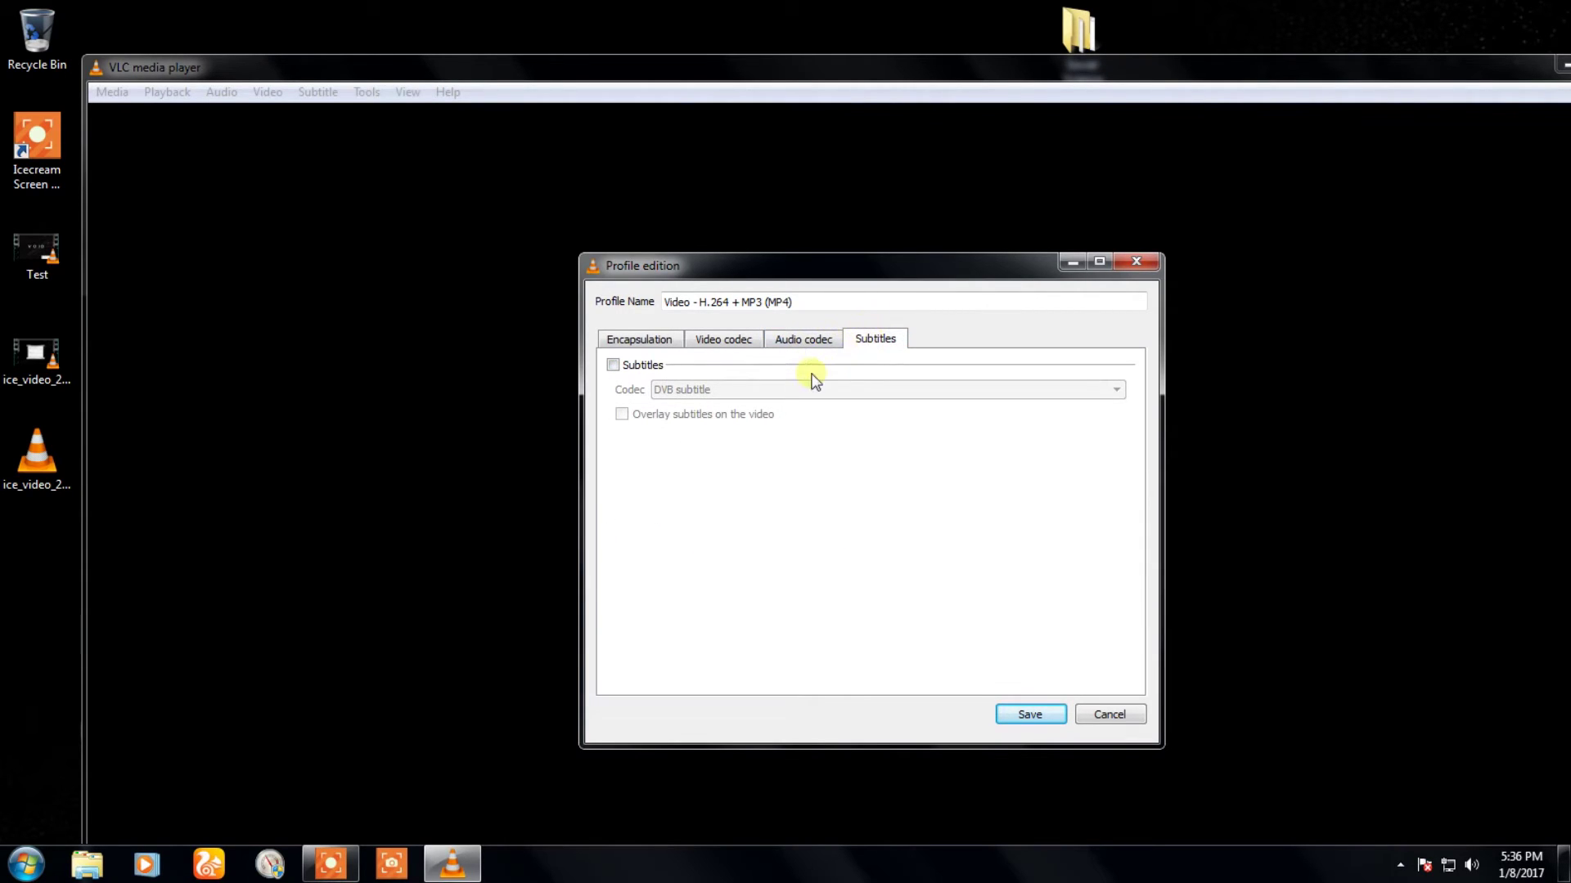
left_click(636, 339)
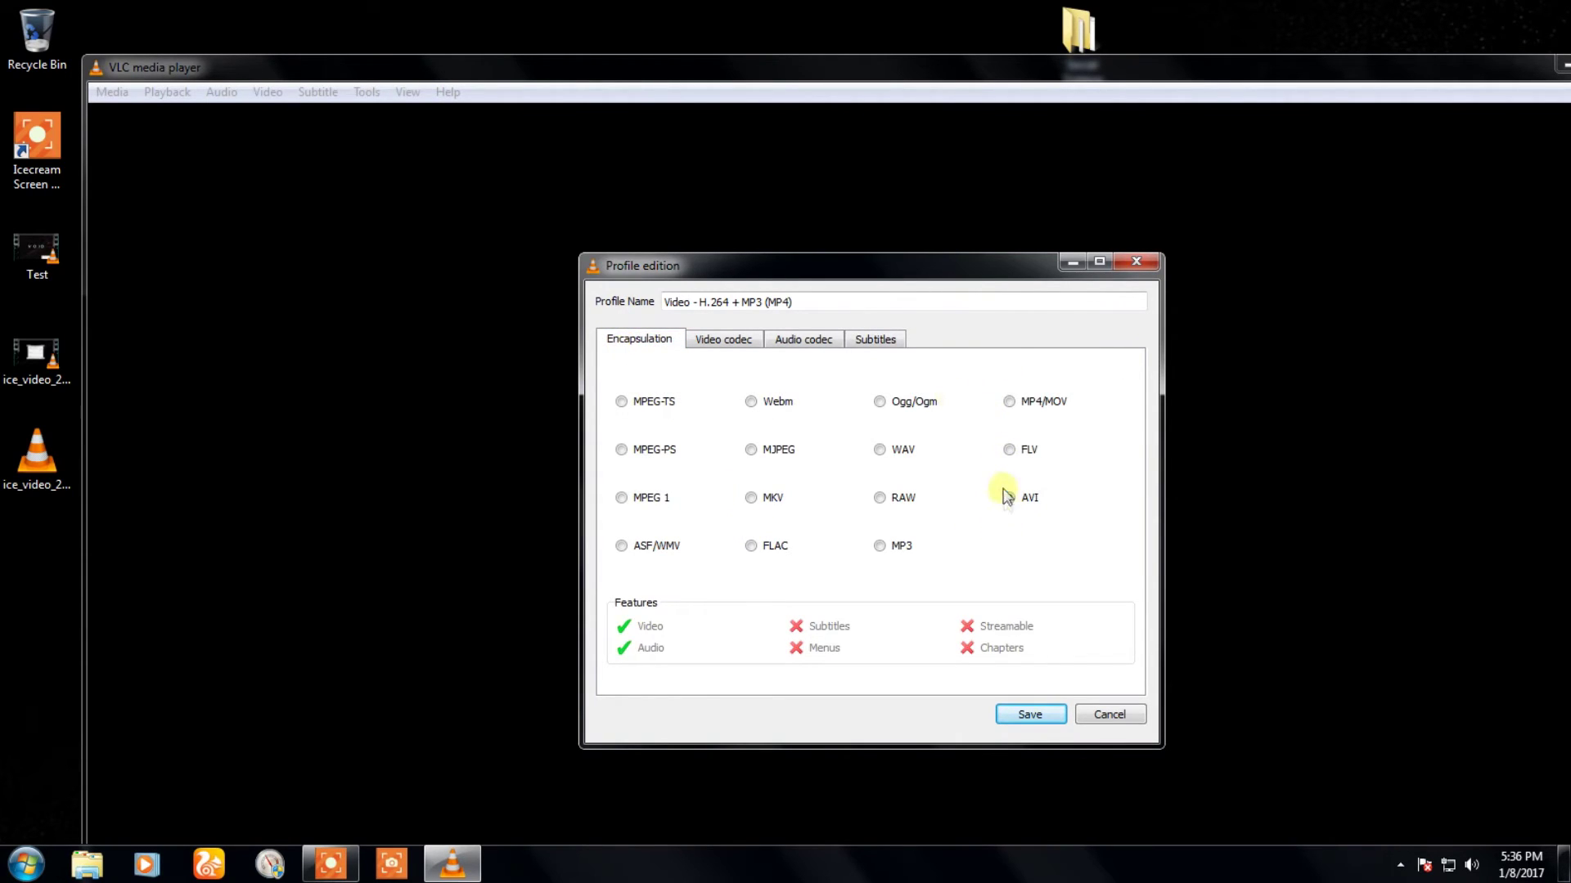
left_click(1030, 714)
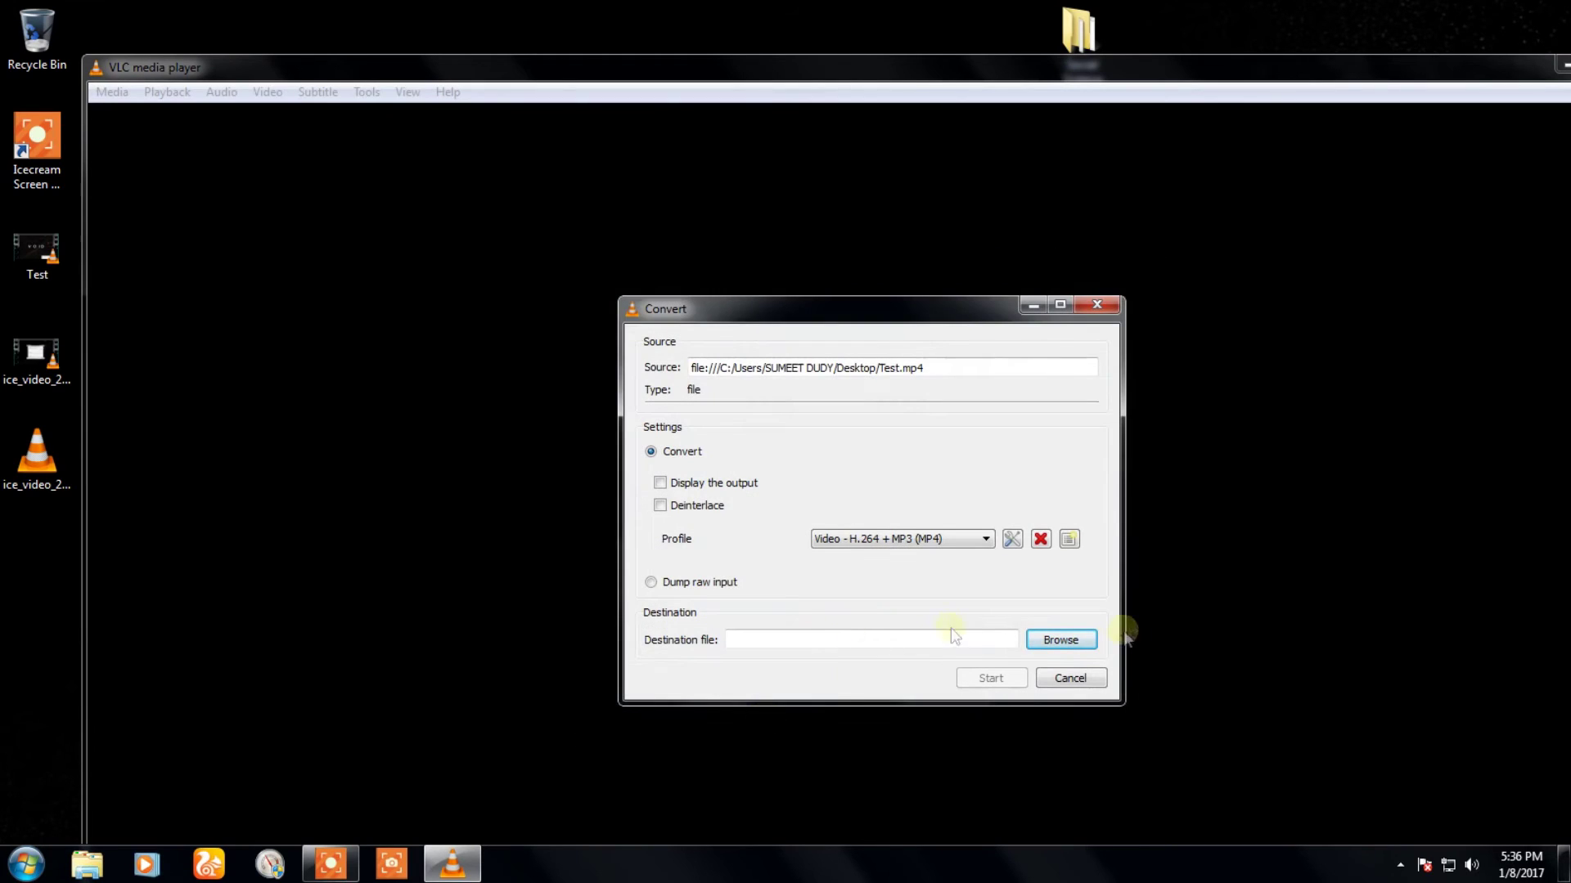
Set the output destination to Converted.avi in the Desktop folder
left_click(1058, 639)
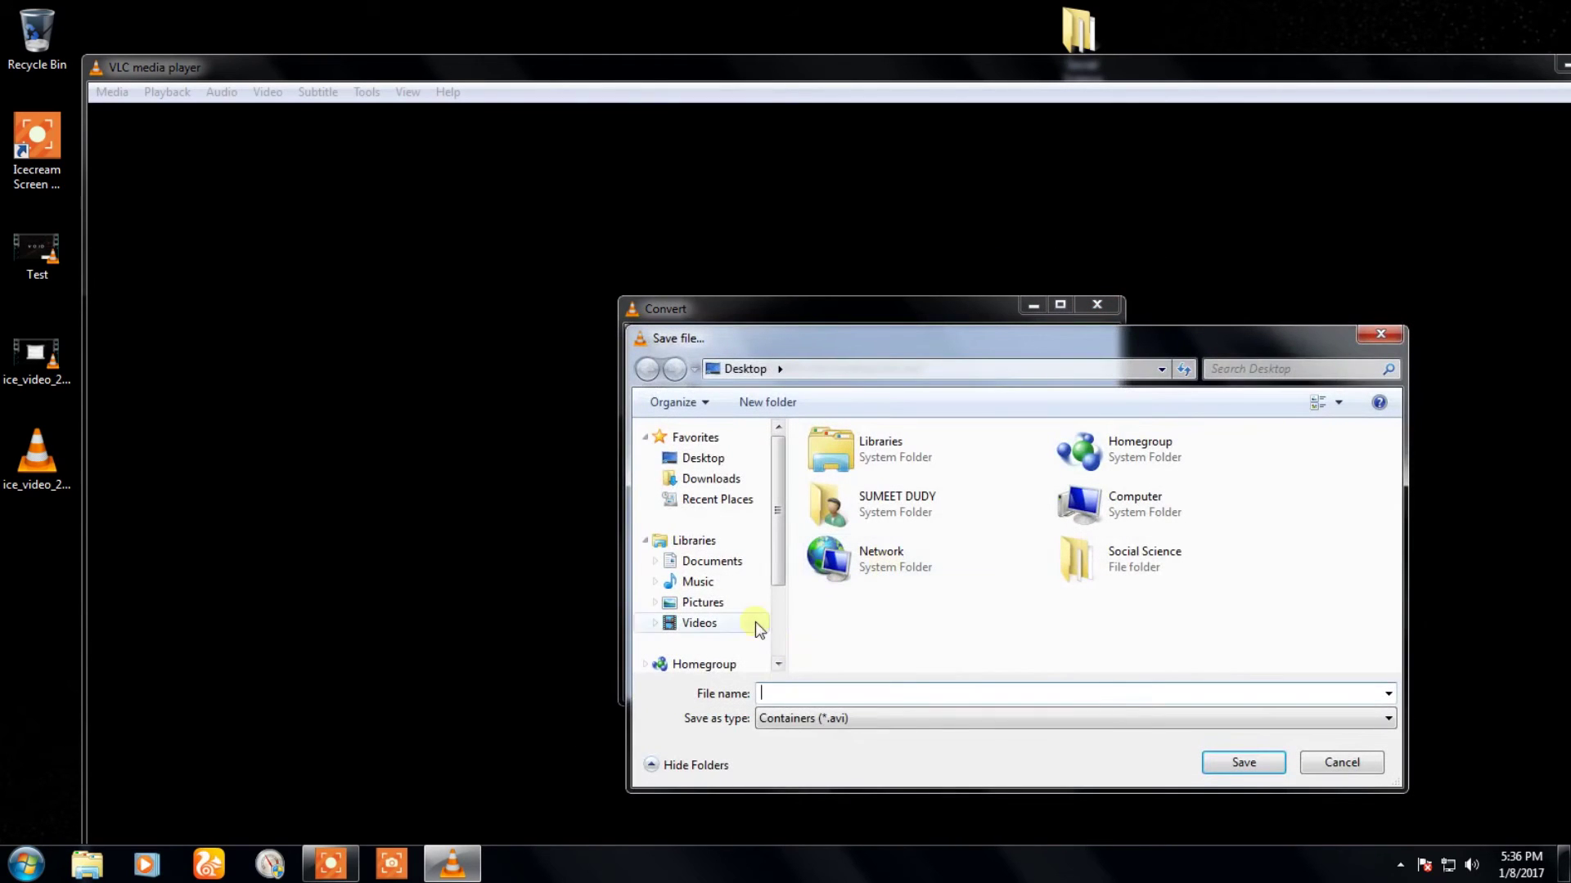
left_click(702, 458)
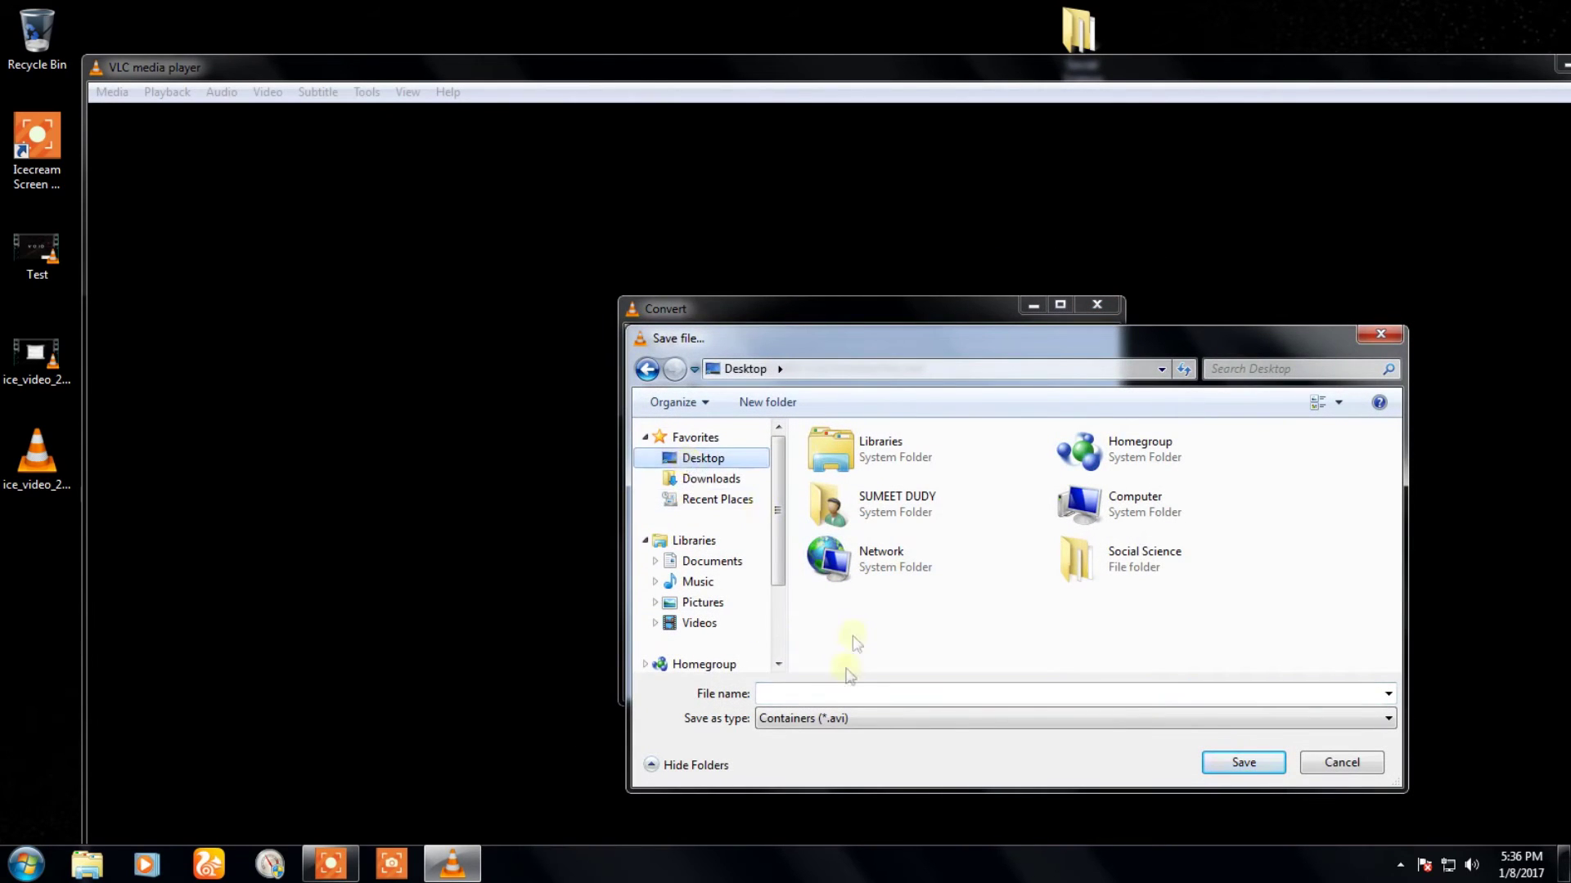
left_click(835, 696)
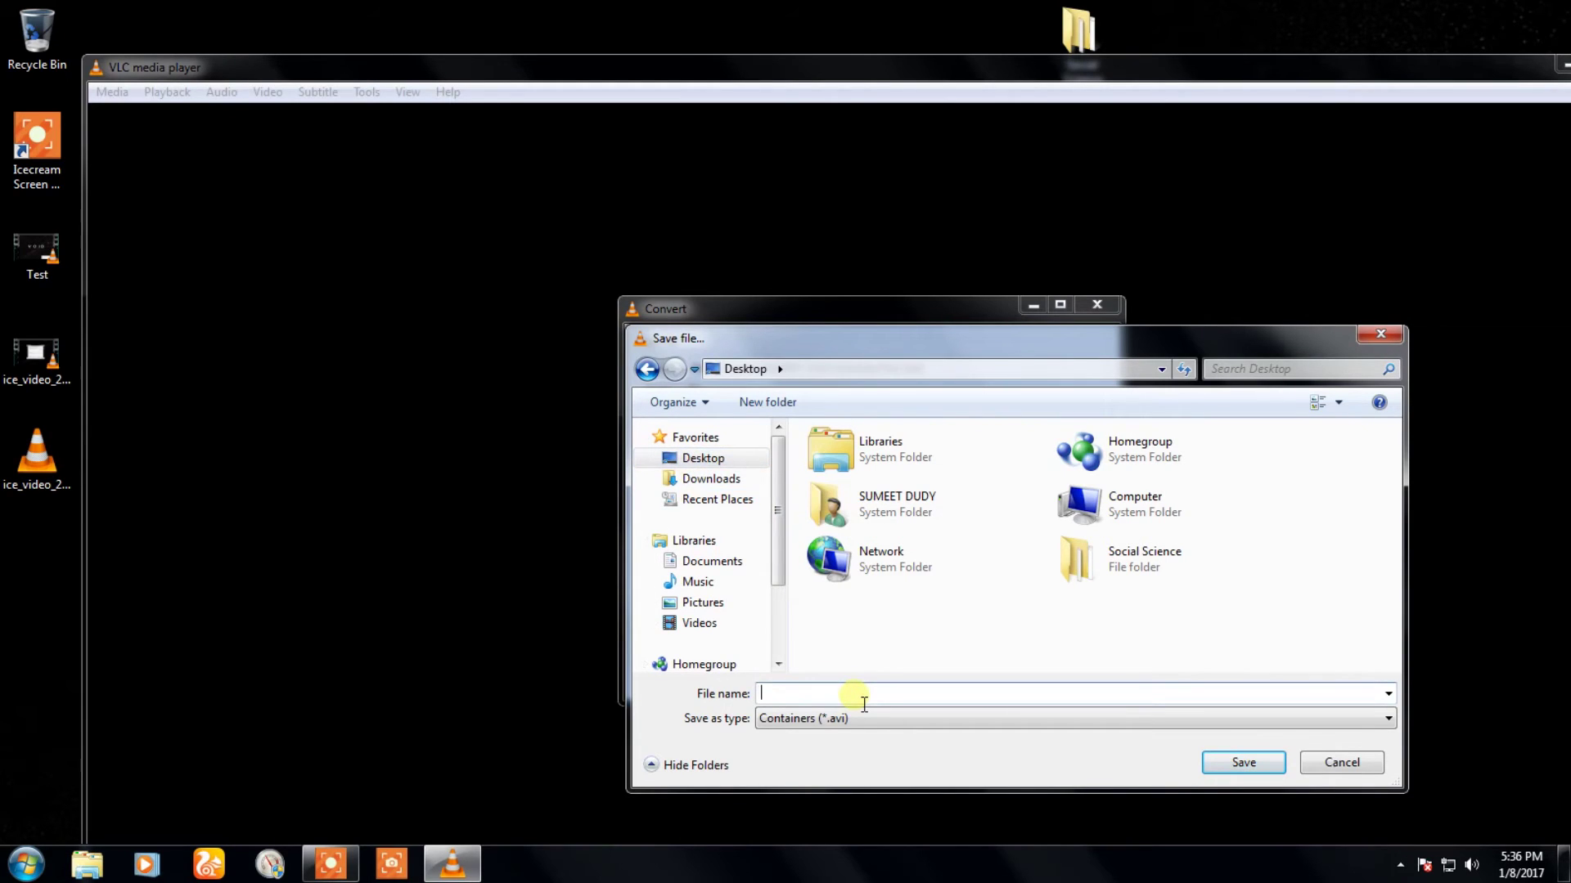
type("Conv")
left_click(1242, 761)
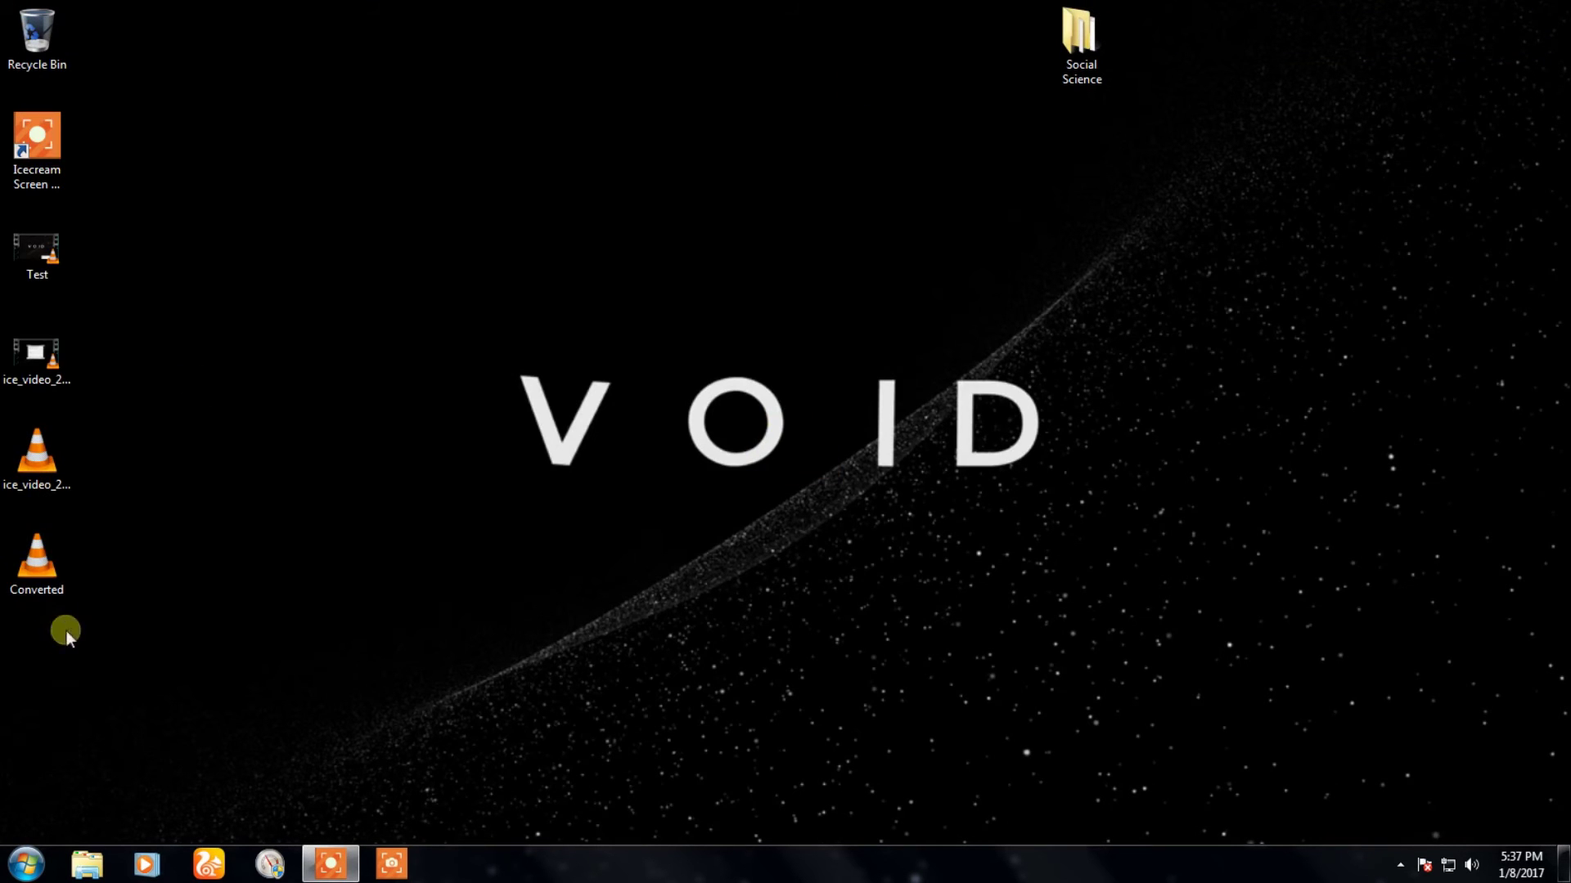
Open the converted Converted.avi from the desktop in VLC
double_click(41, 566)
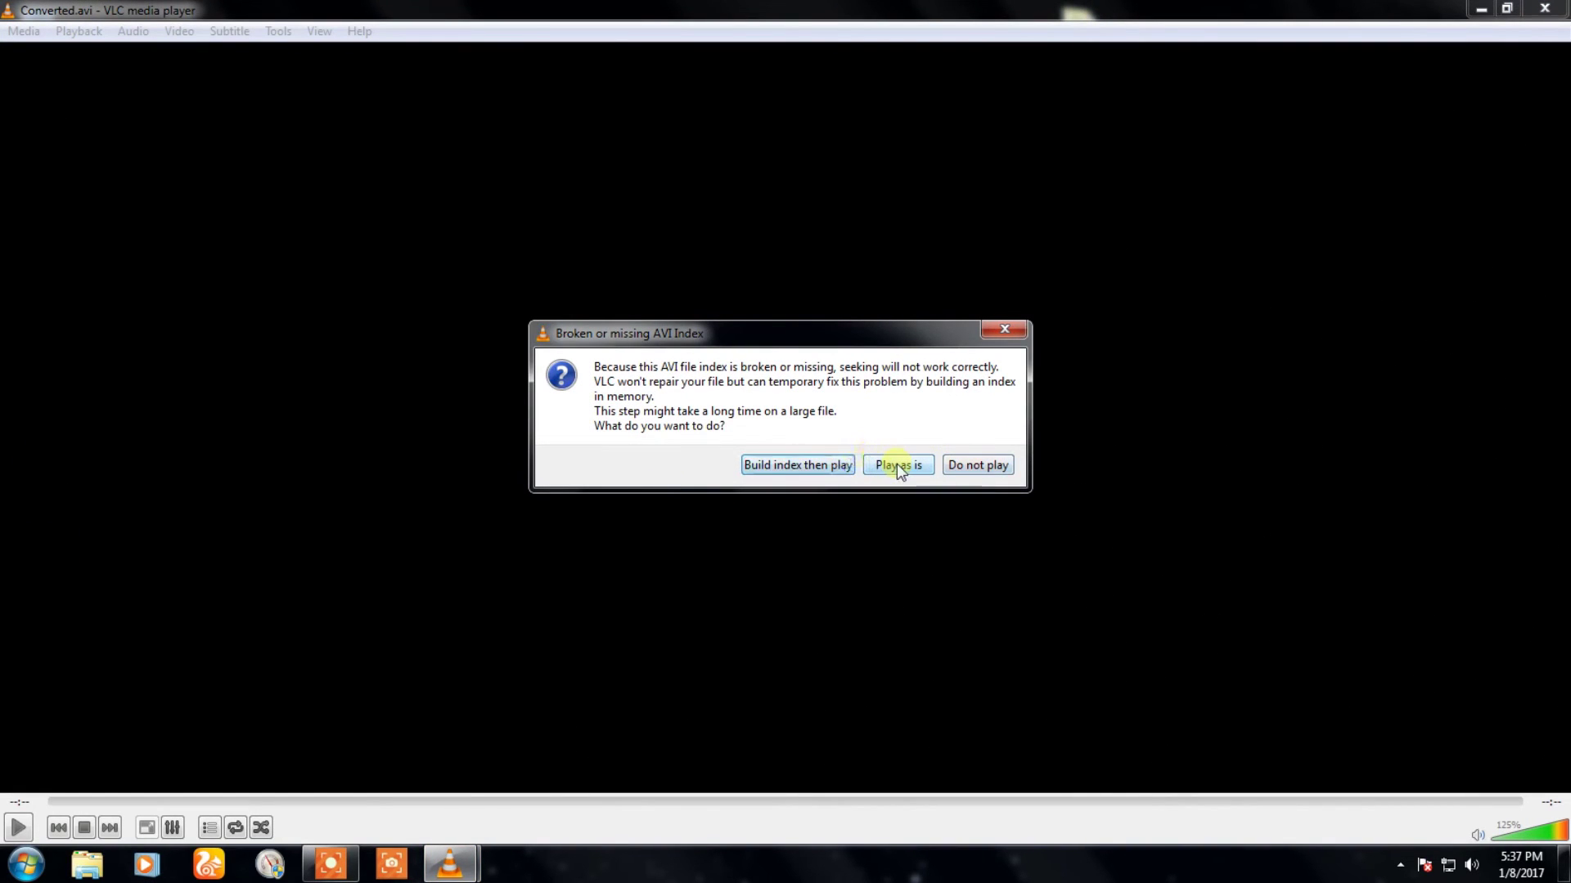
left_click(898, 465)
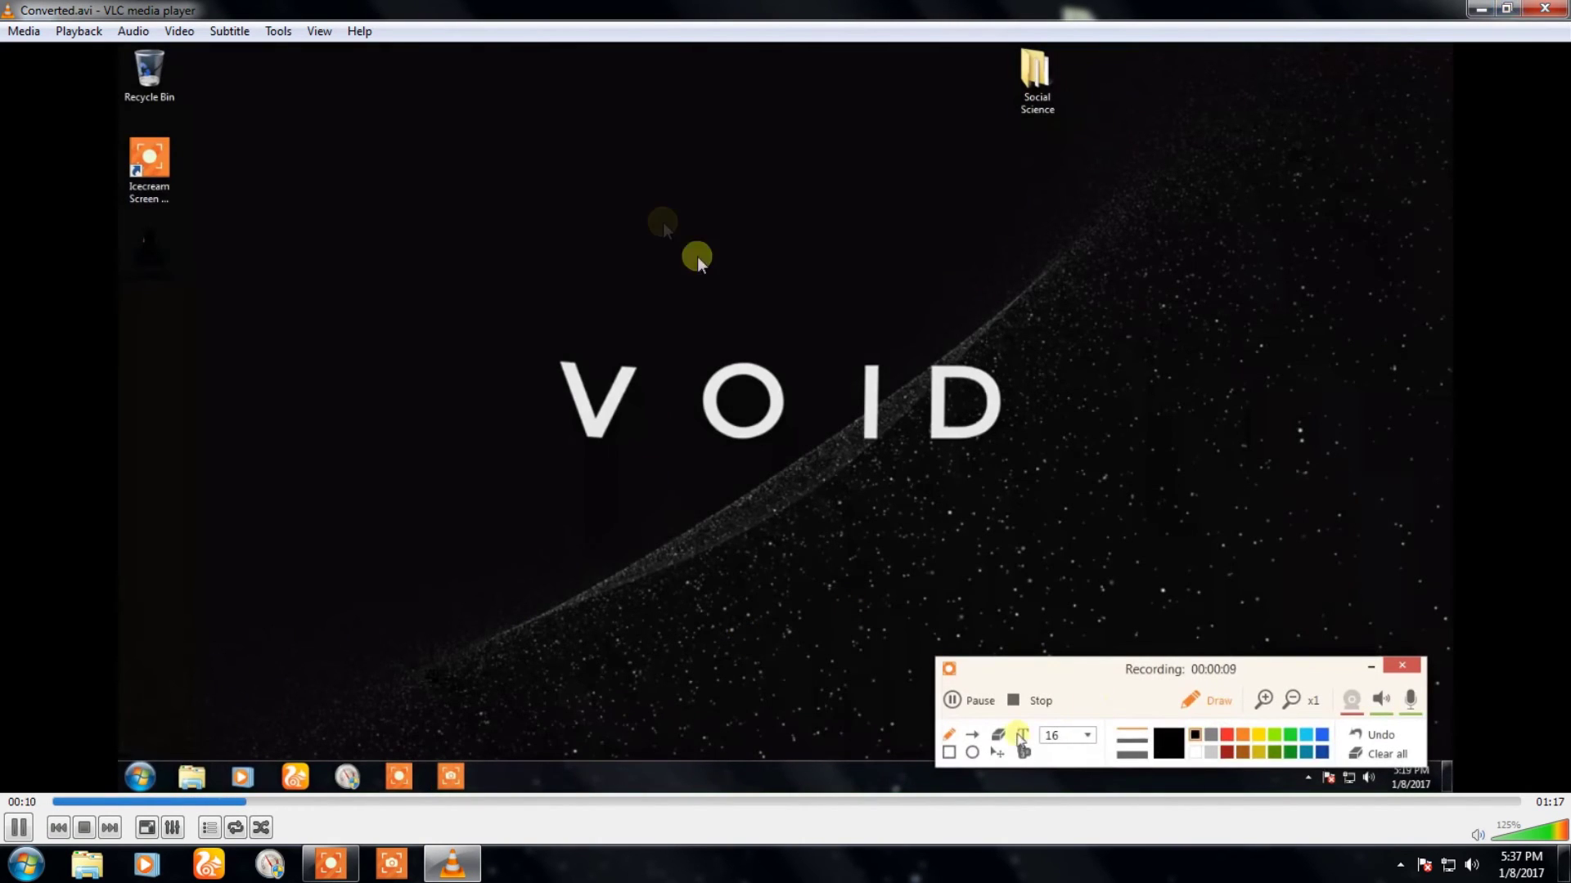
left_click(280, 30)
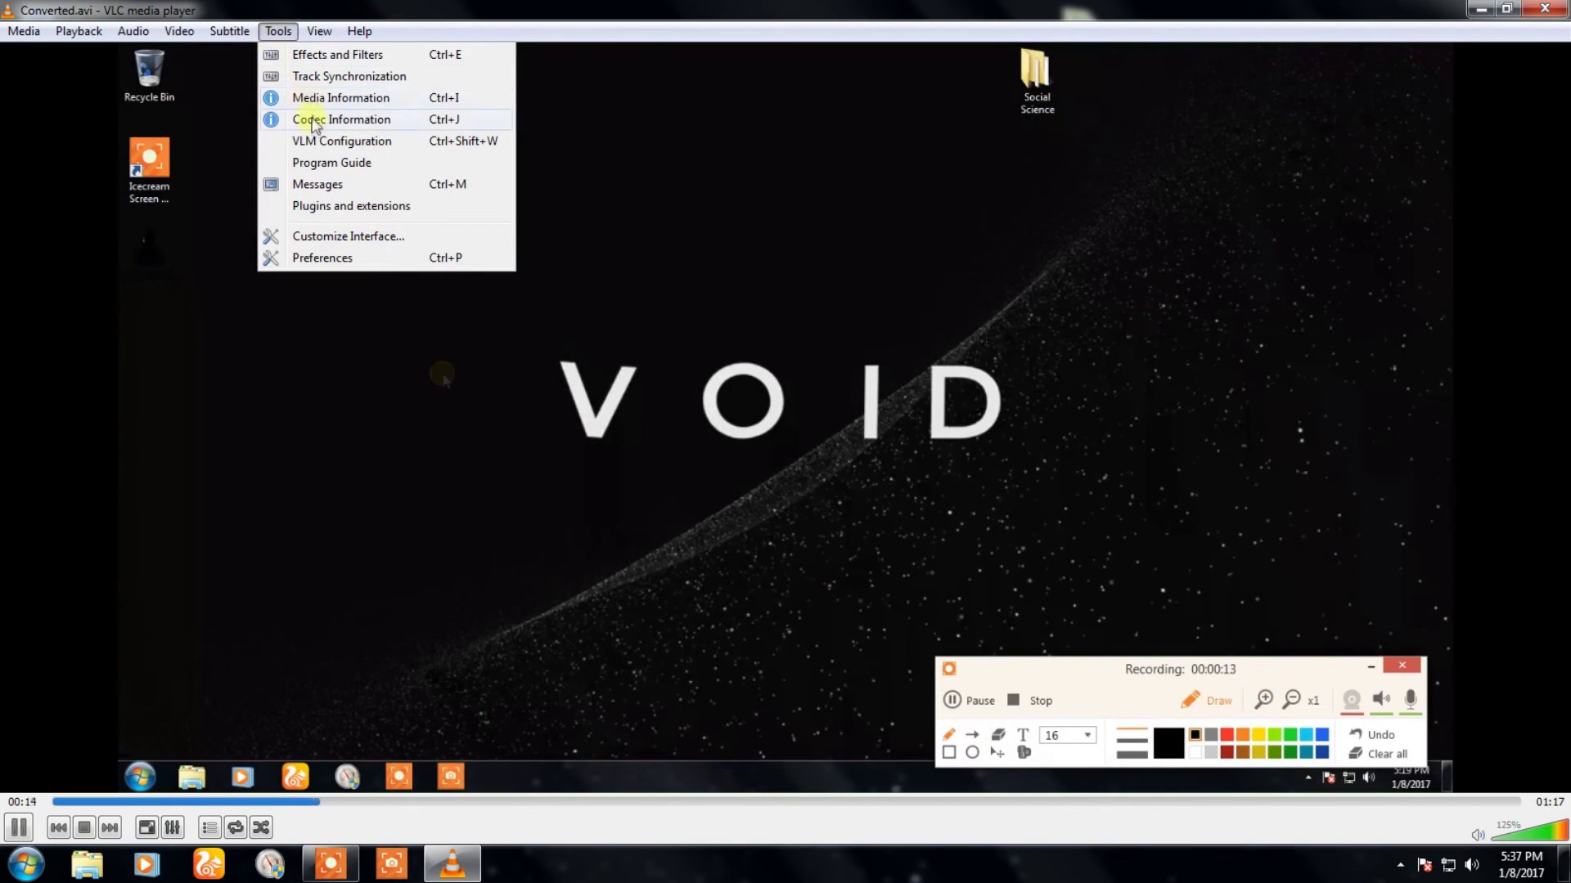
left_click(323, 120)
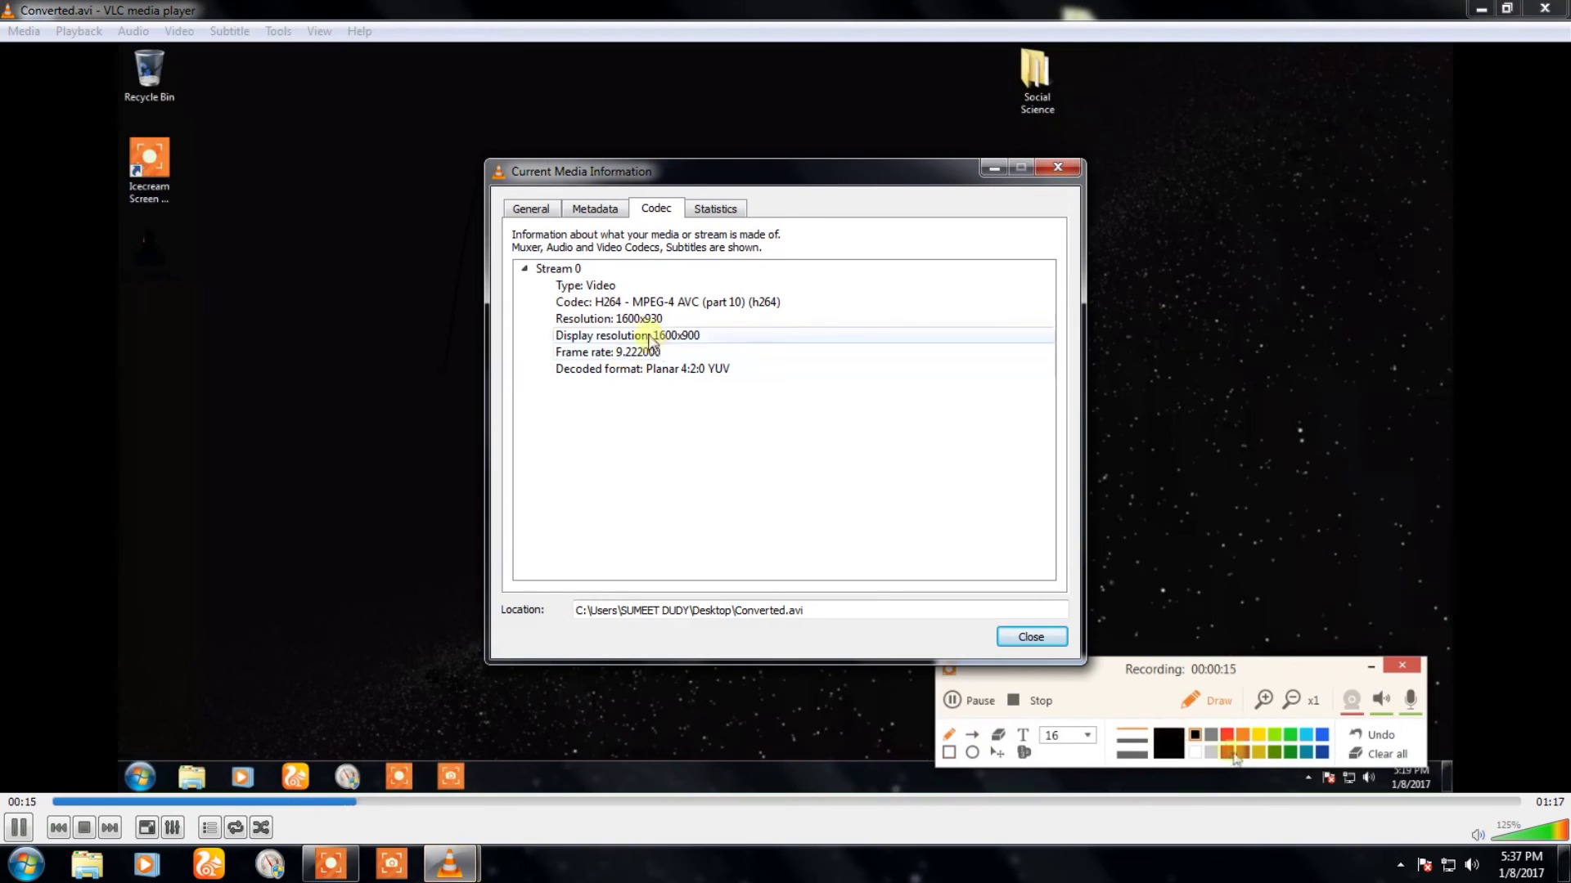
left_click(662, 337)
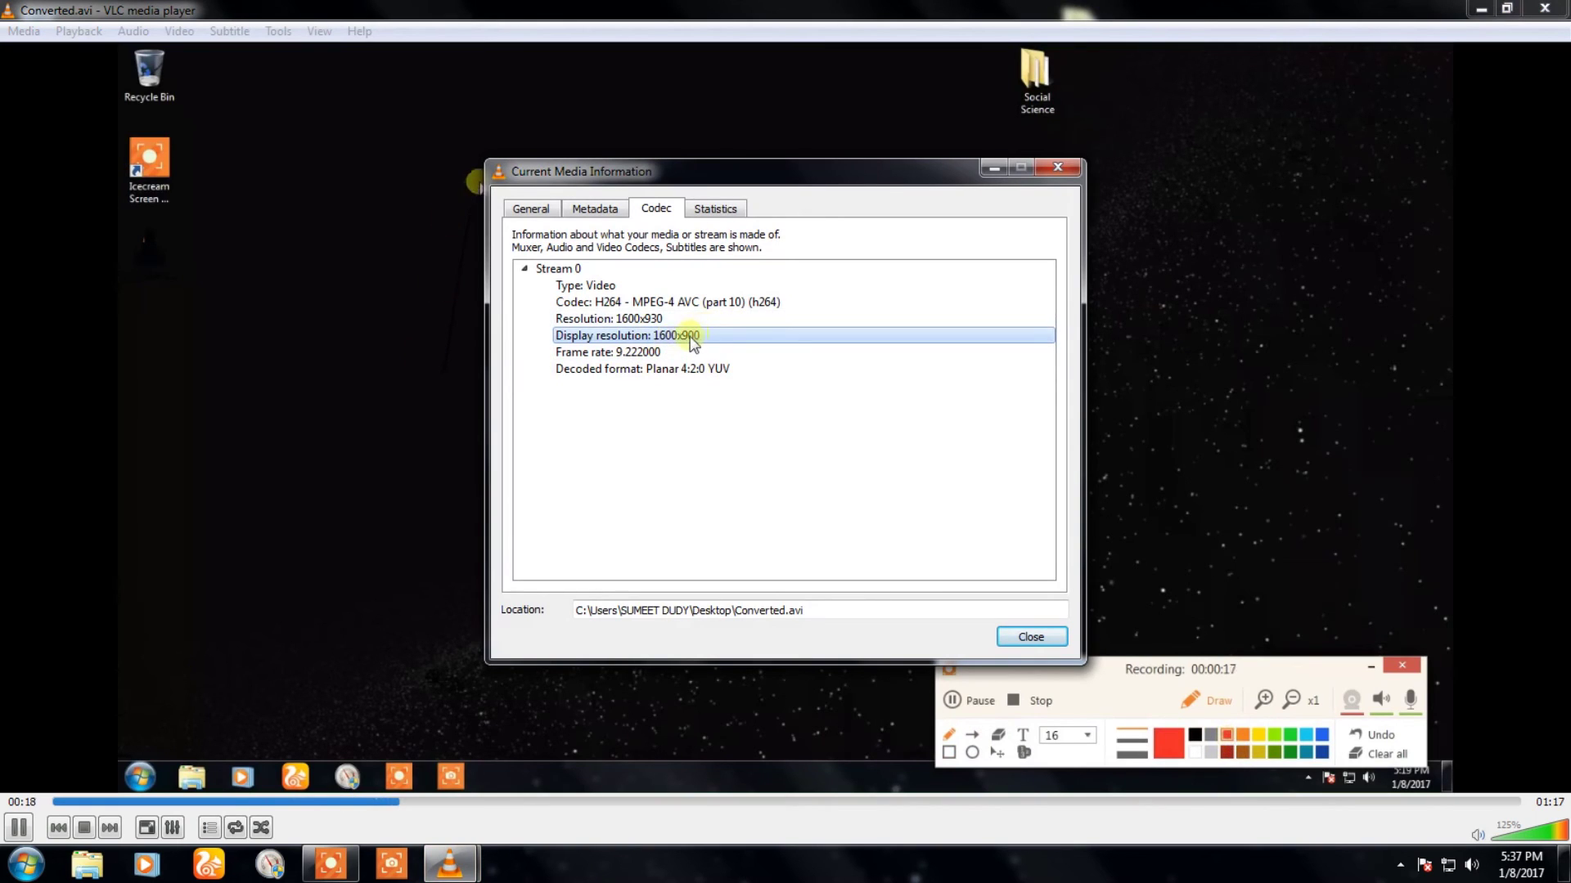
left_click(1052, 176)
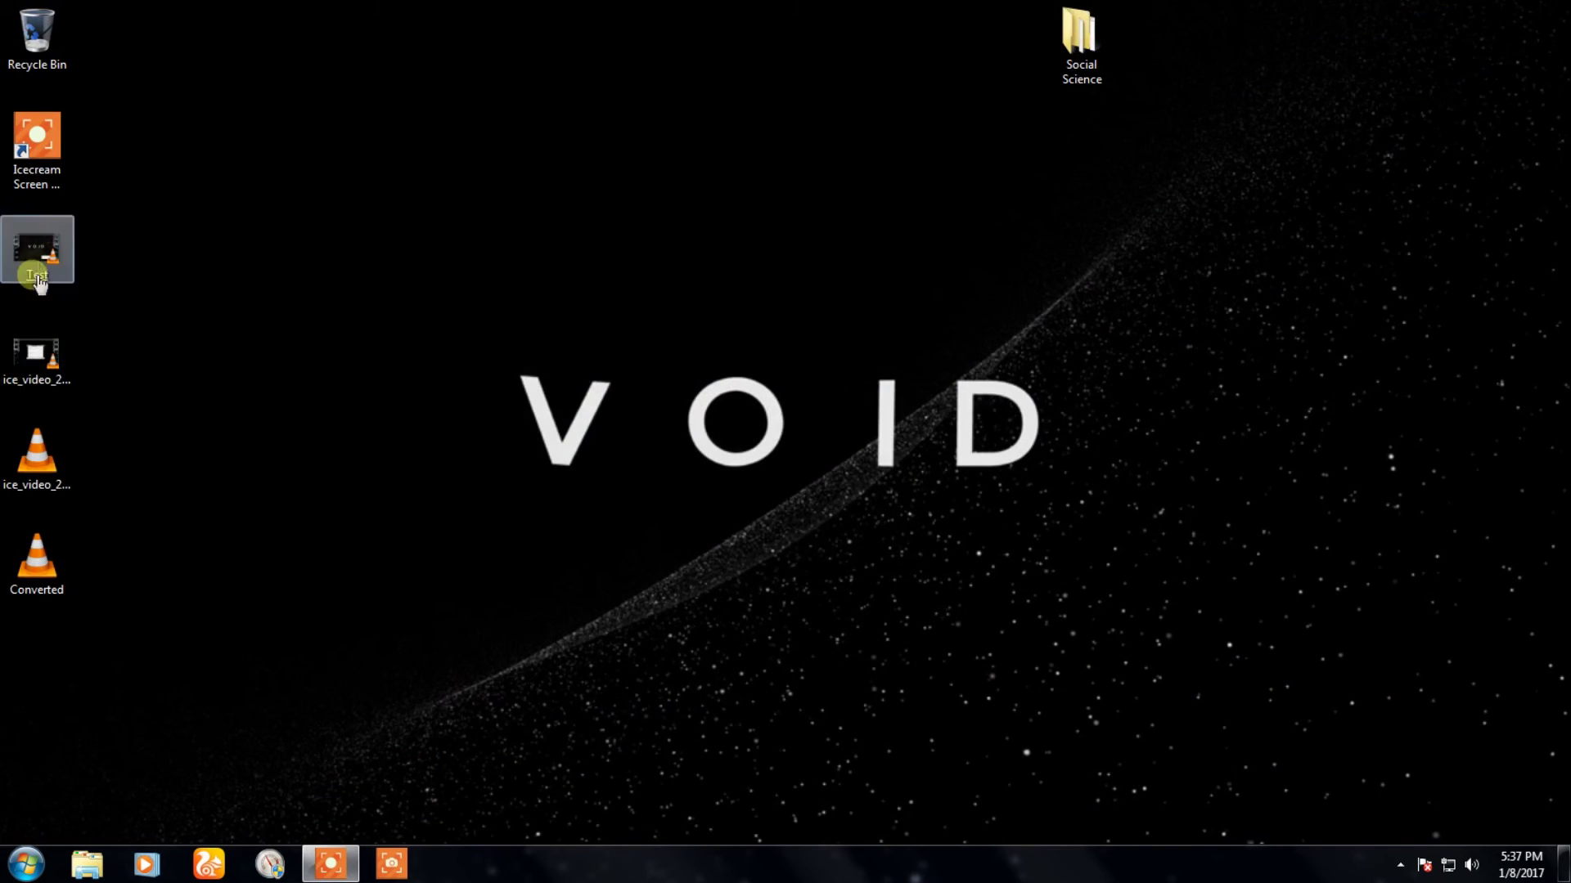
right_click(37, 251)
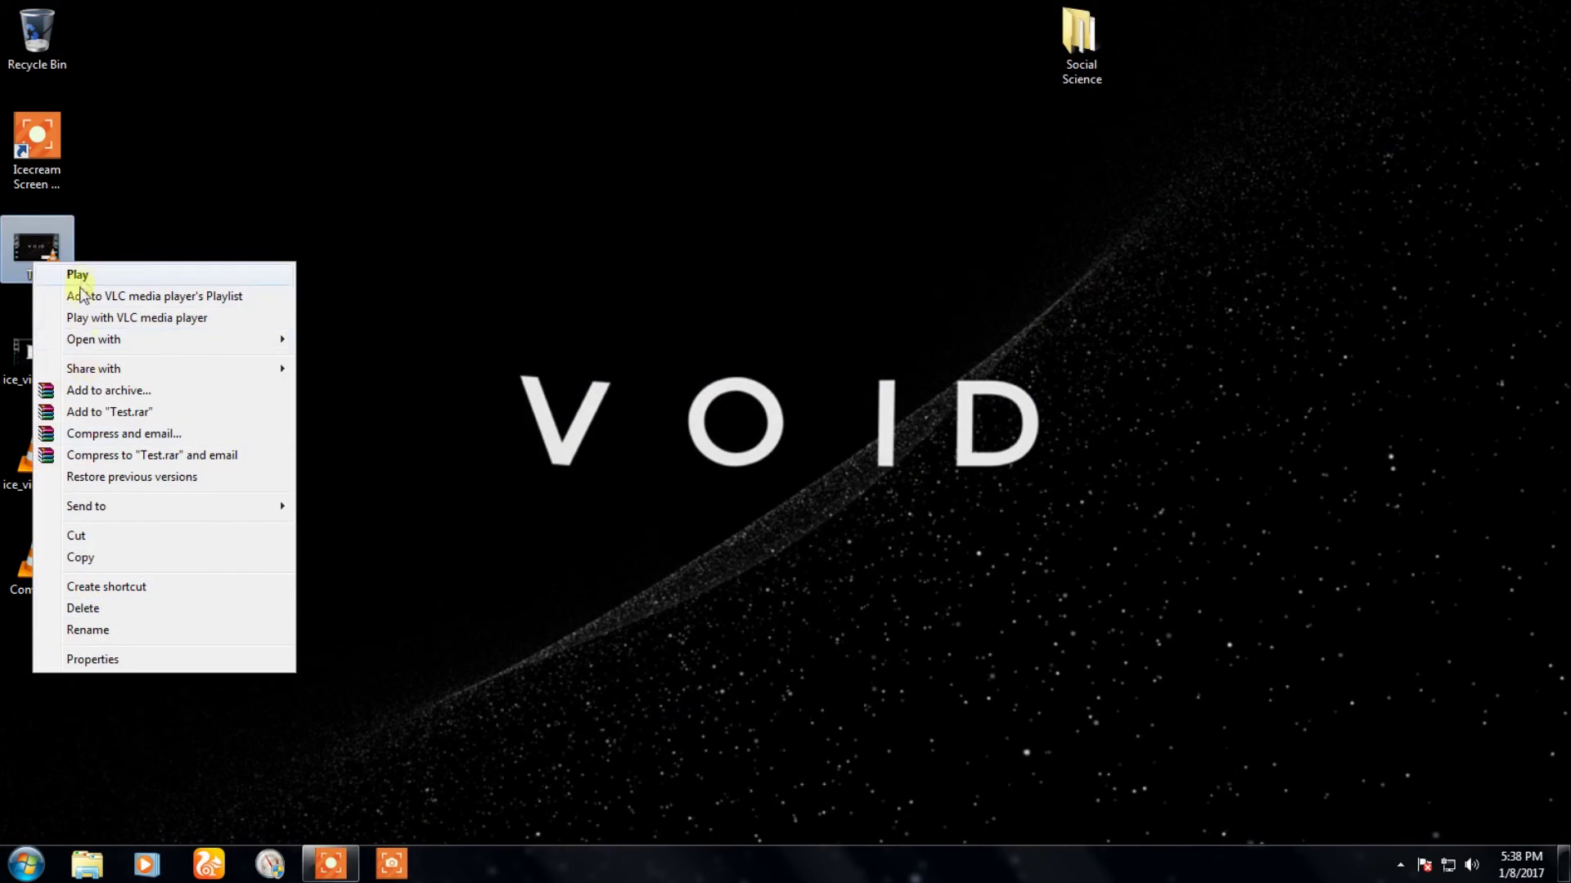
left_click(77, 275)
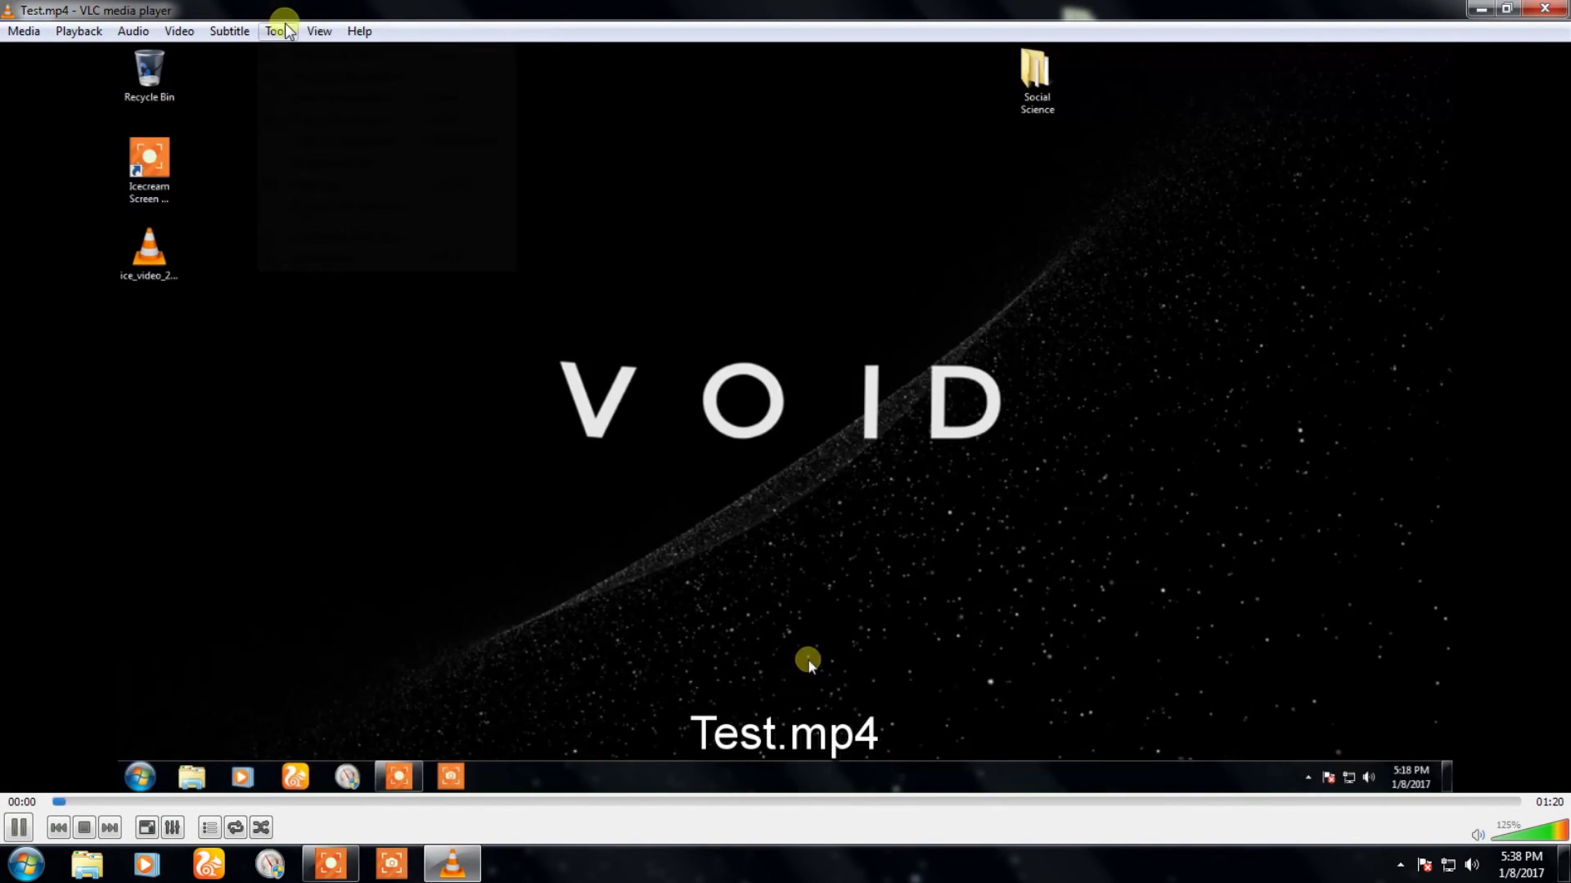
left_click(278, 31)
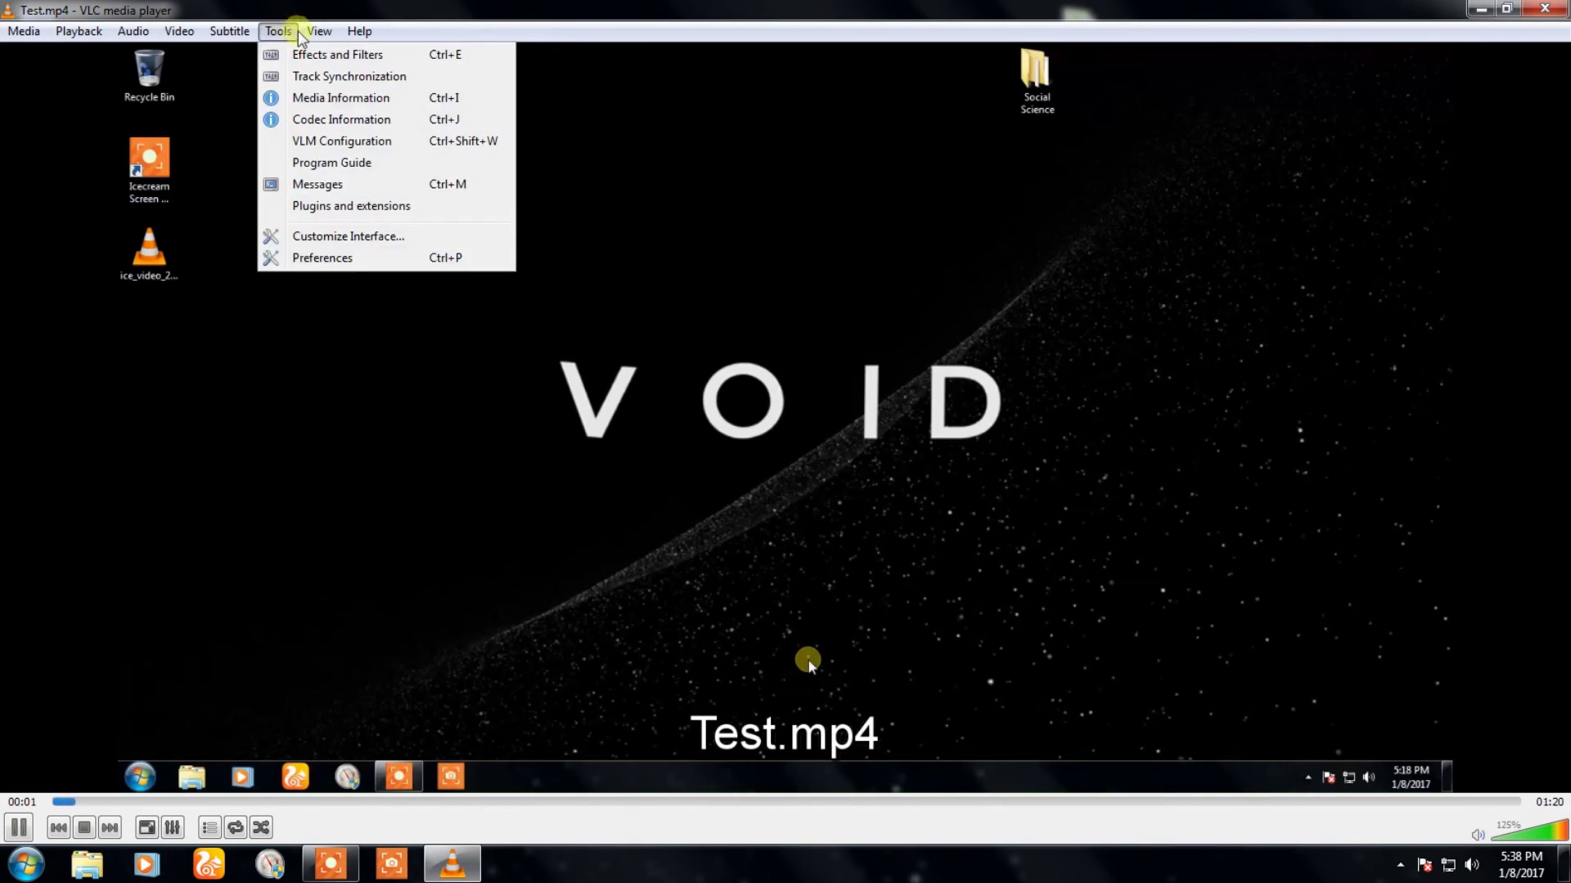
left_click(310, 123)
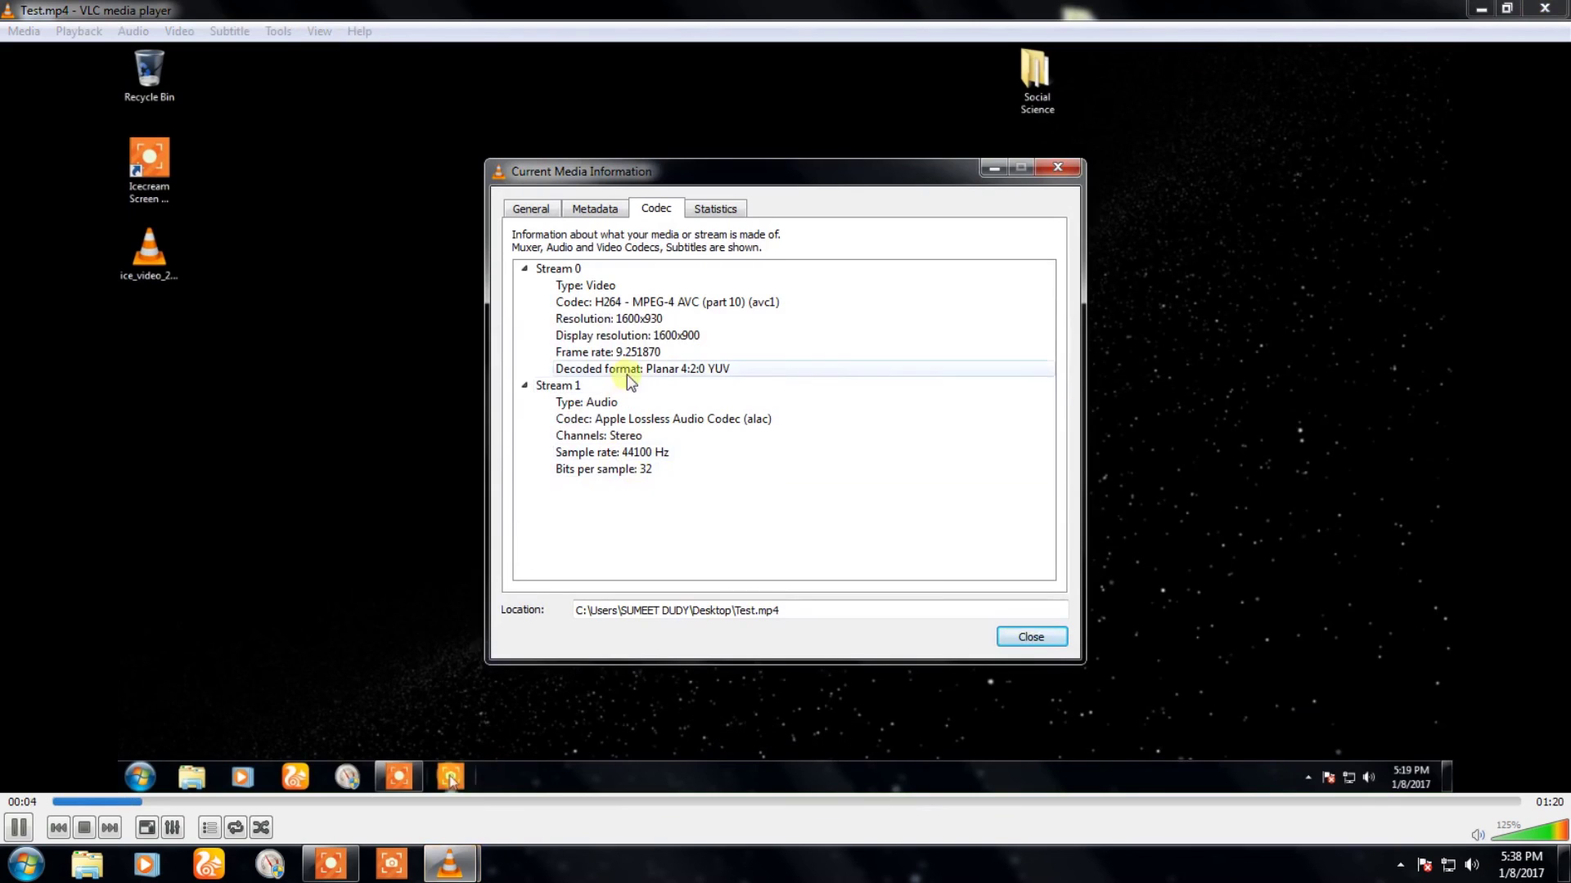
left_click(637, 335)
left_click(1218, 707)
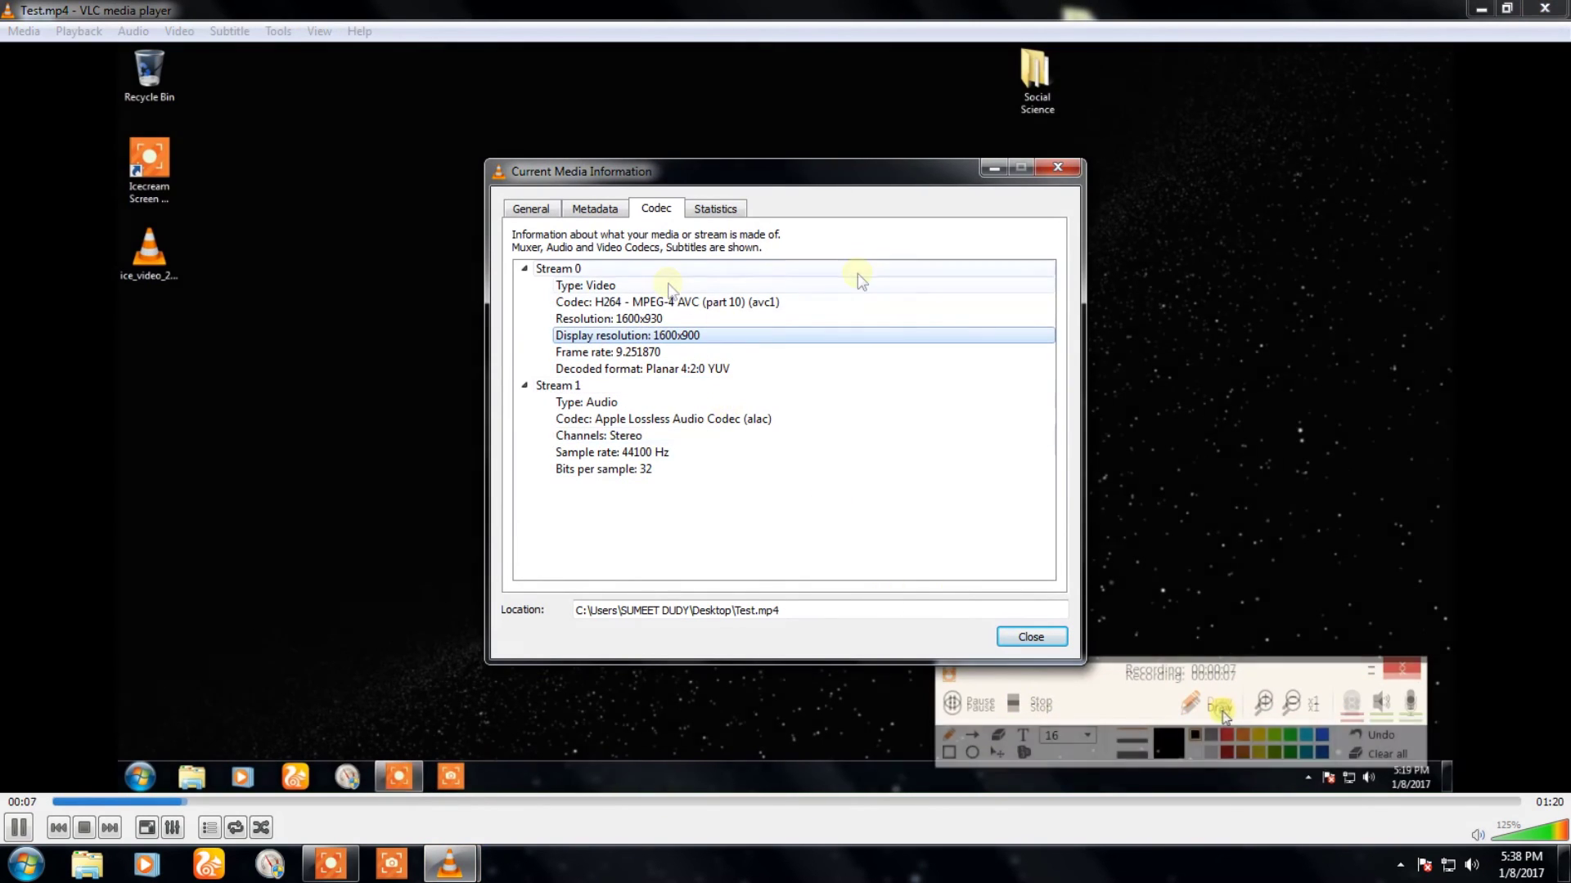
left_click(1059, 169)
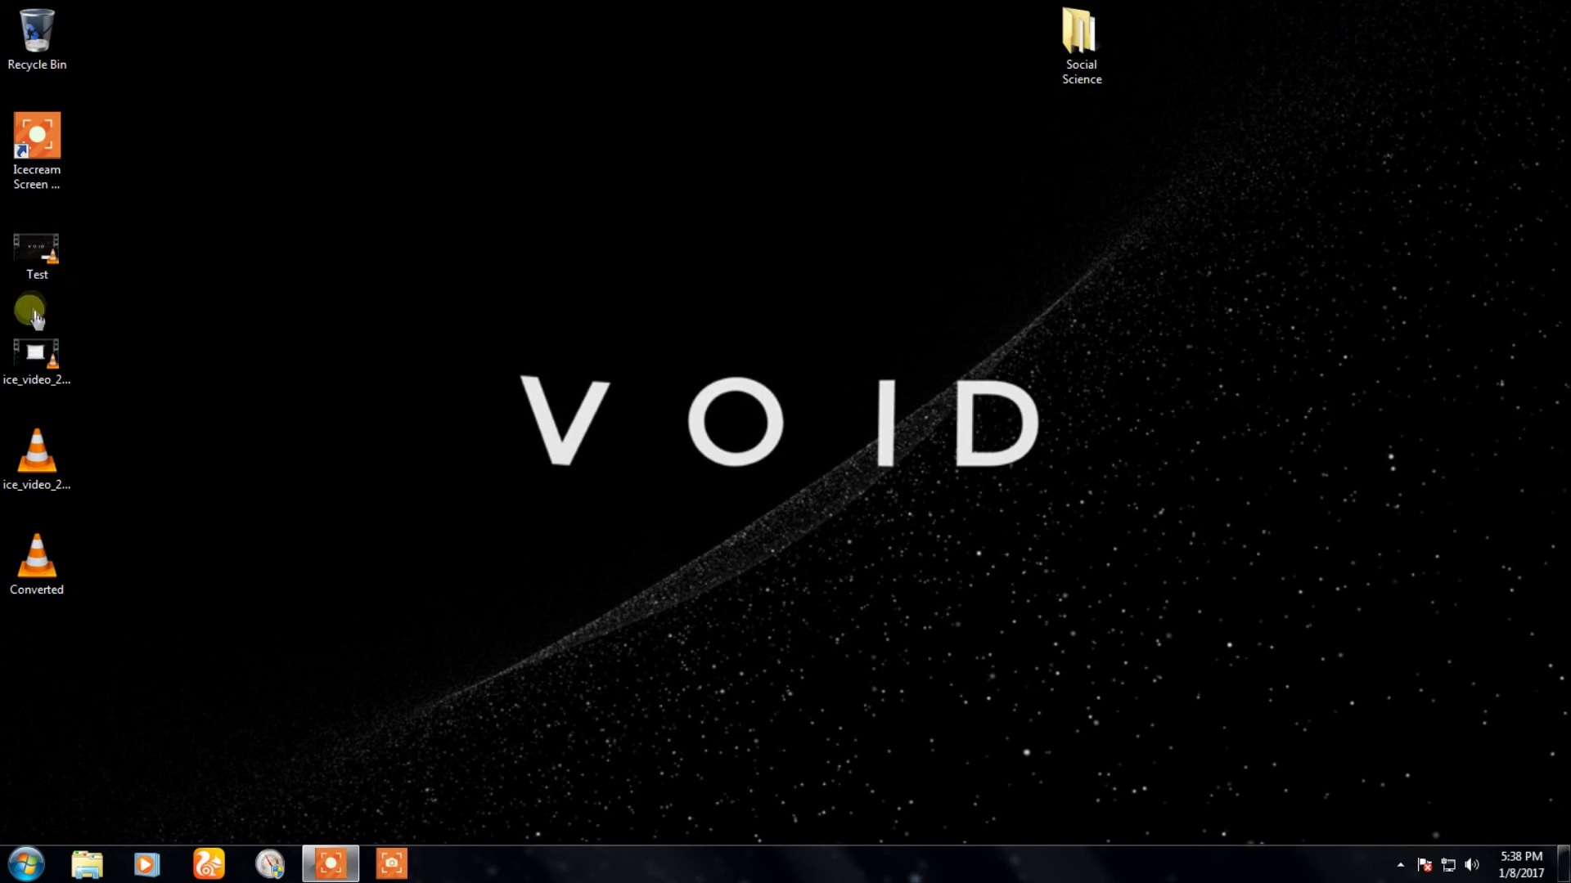
right_click(36, 258)
left_click(104, 669)
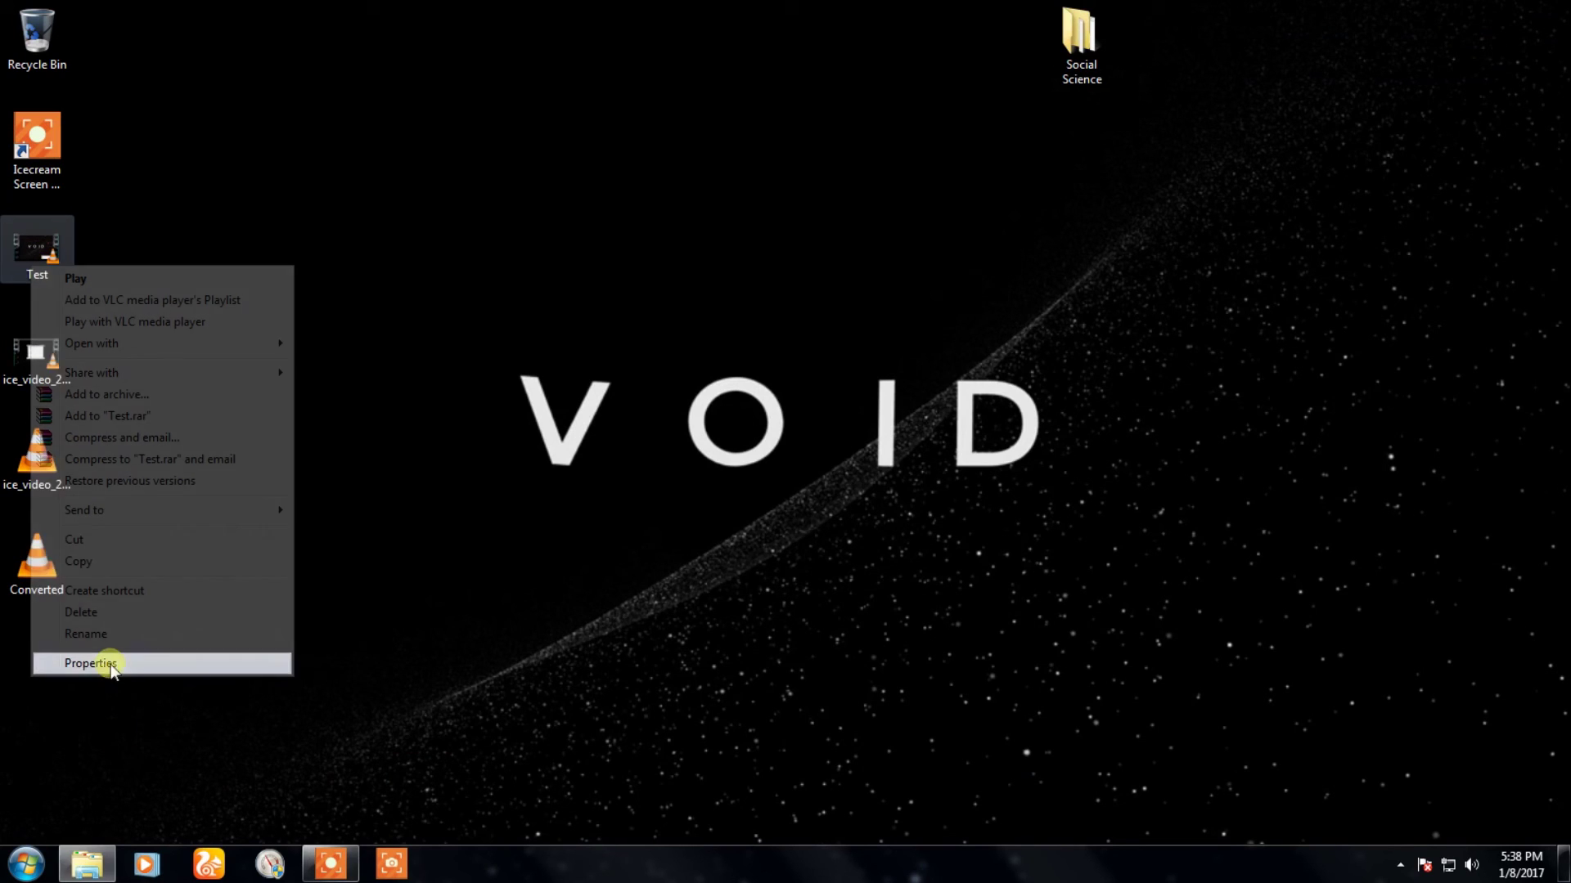
left_click(371, 275)
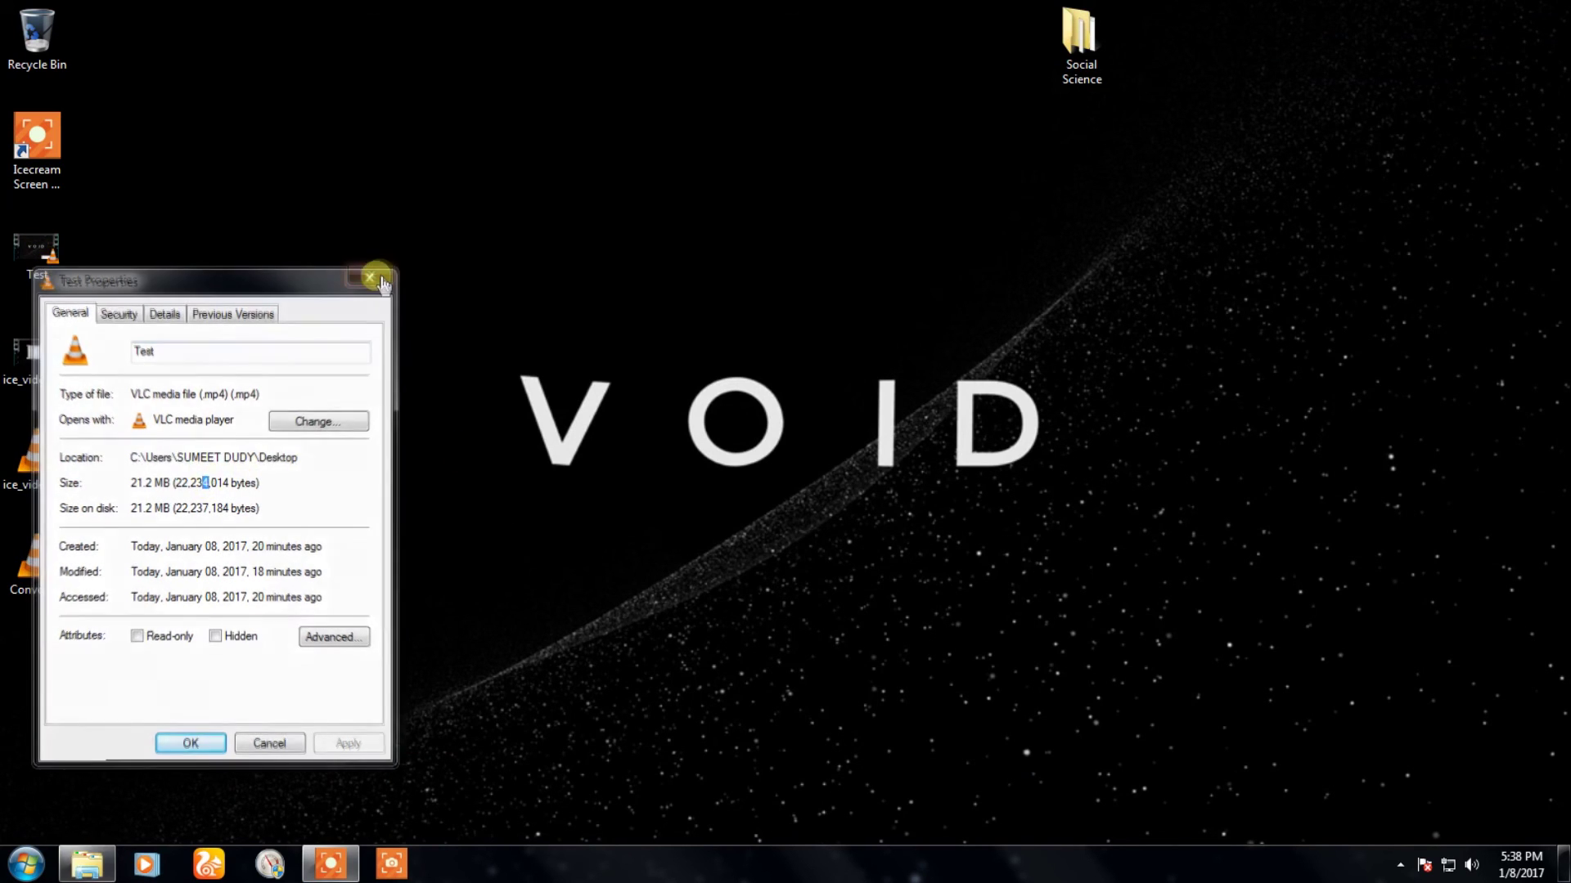
right_click(36, 565)
left_click(56, 539)
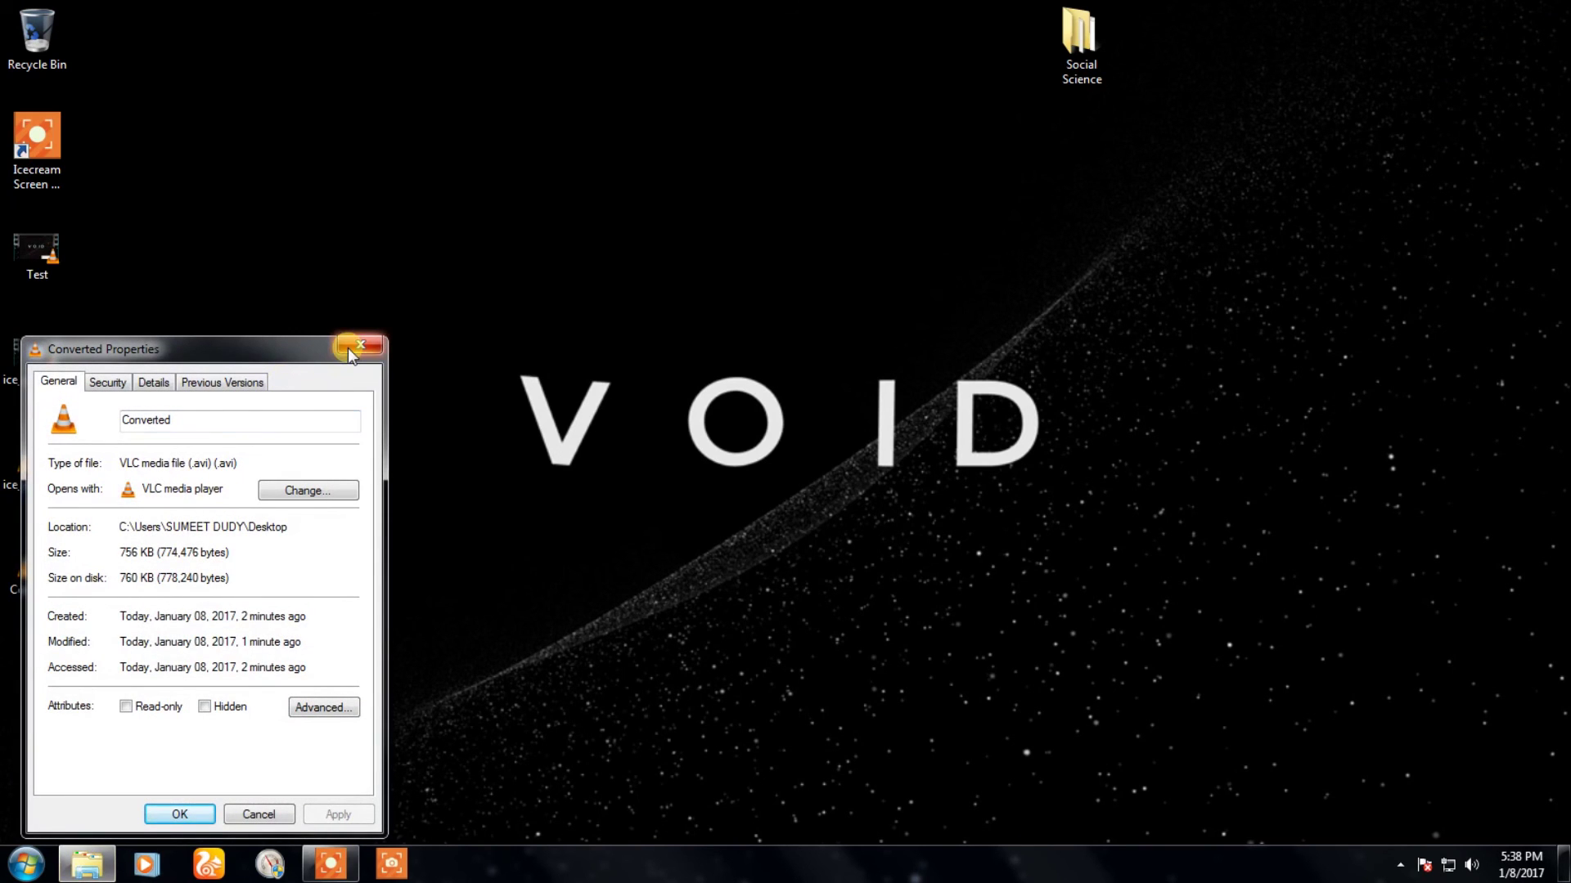
left_click(358, 347)
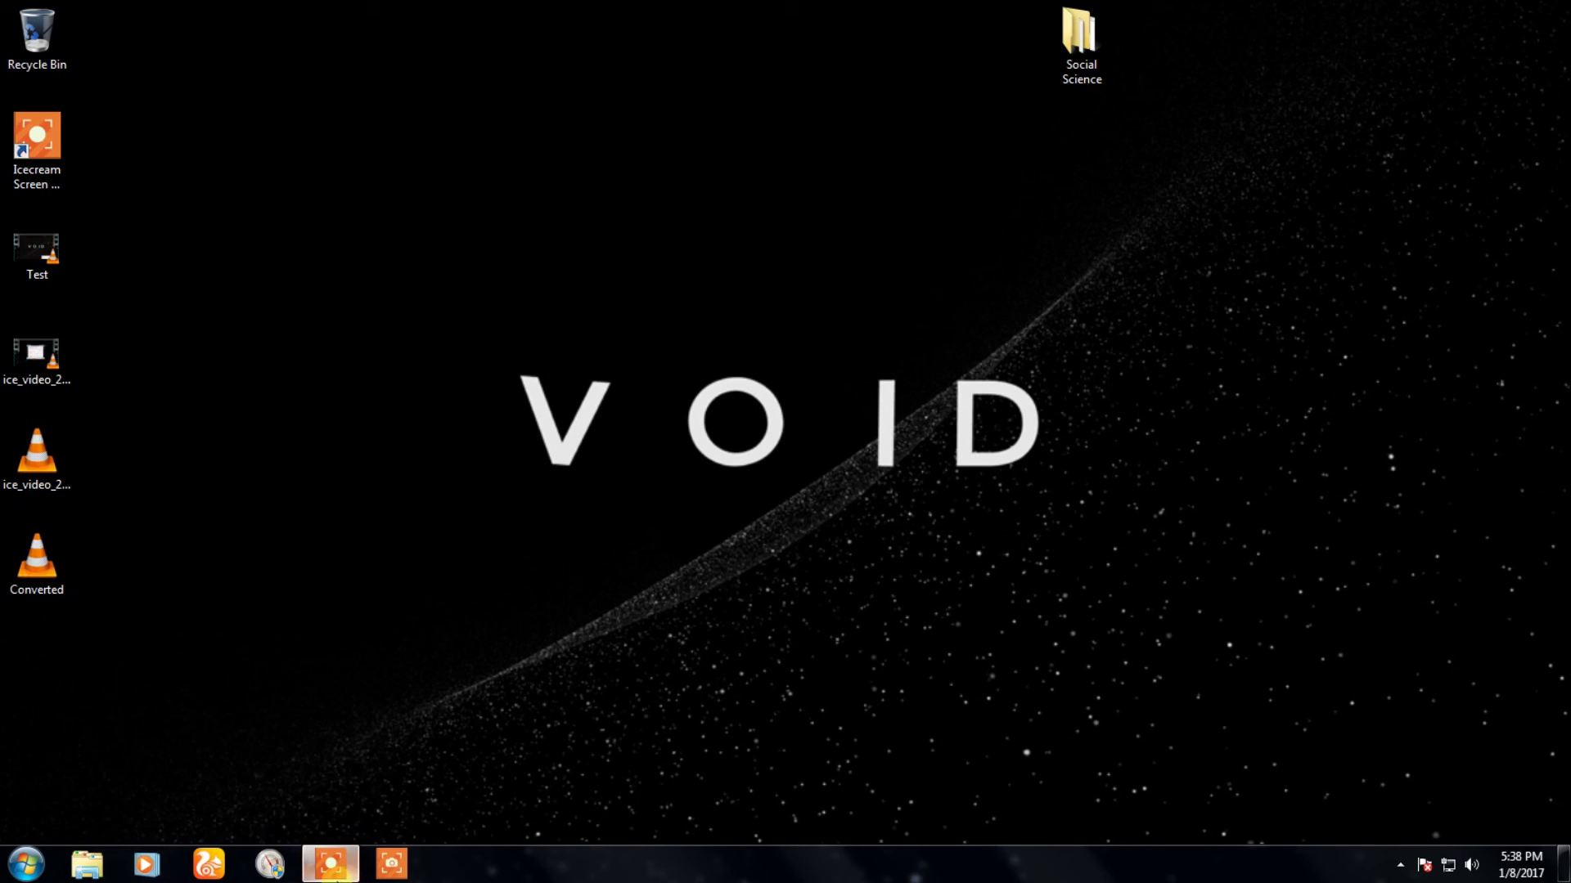
mouse_move(329, 866)
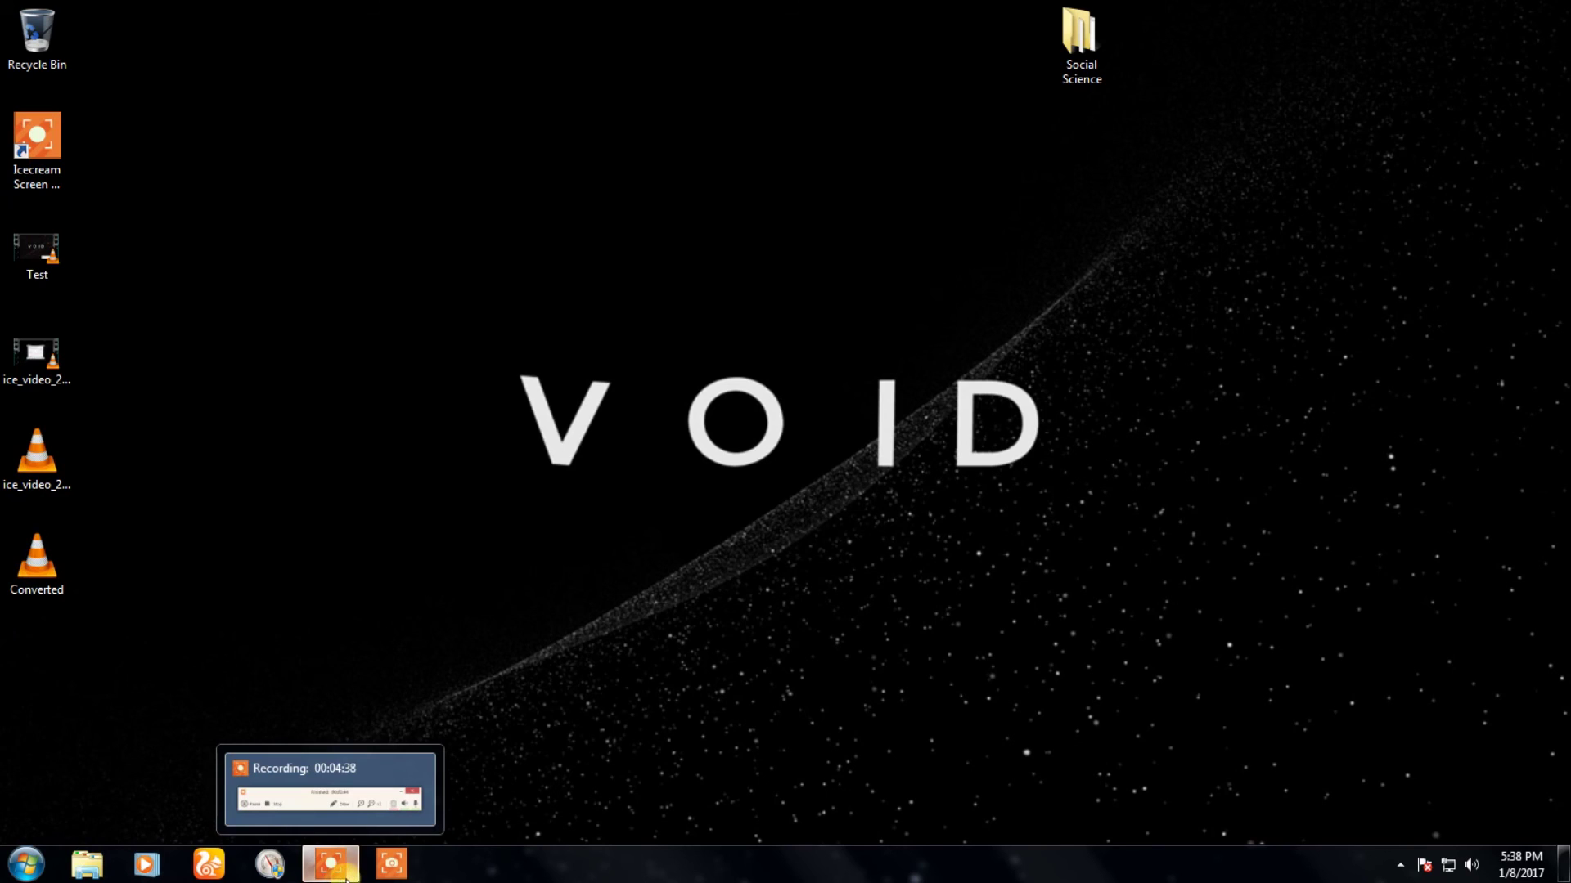
Show the Icecream recorder panel, refresh the desktop, and move the controls slightly higher
left_click(332, 866)
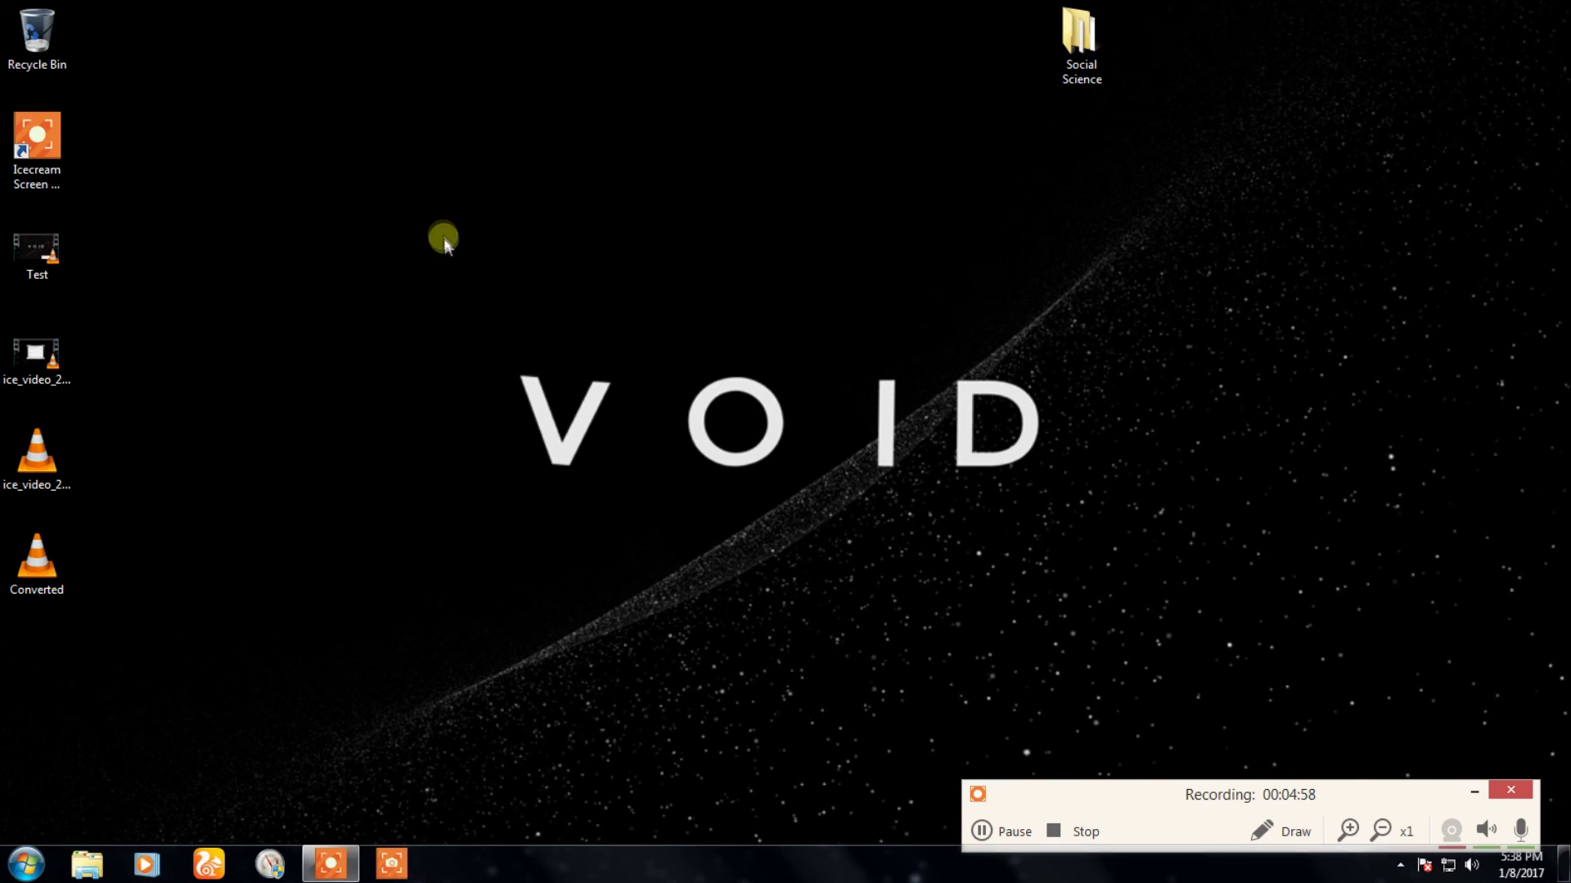
right_click(443, 236)
left_click(496, 318)
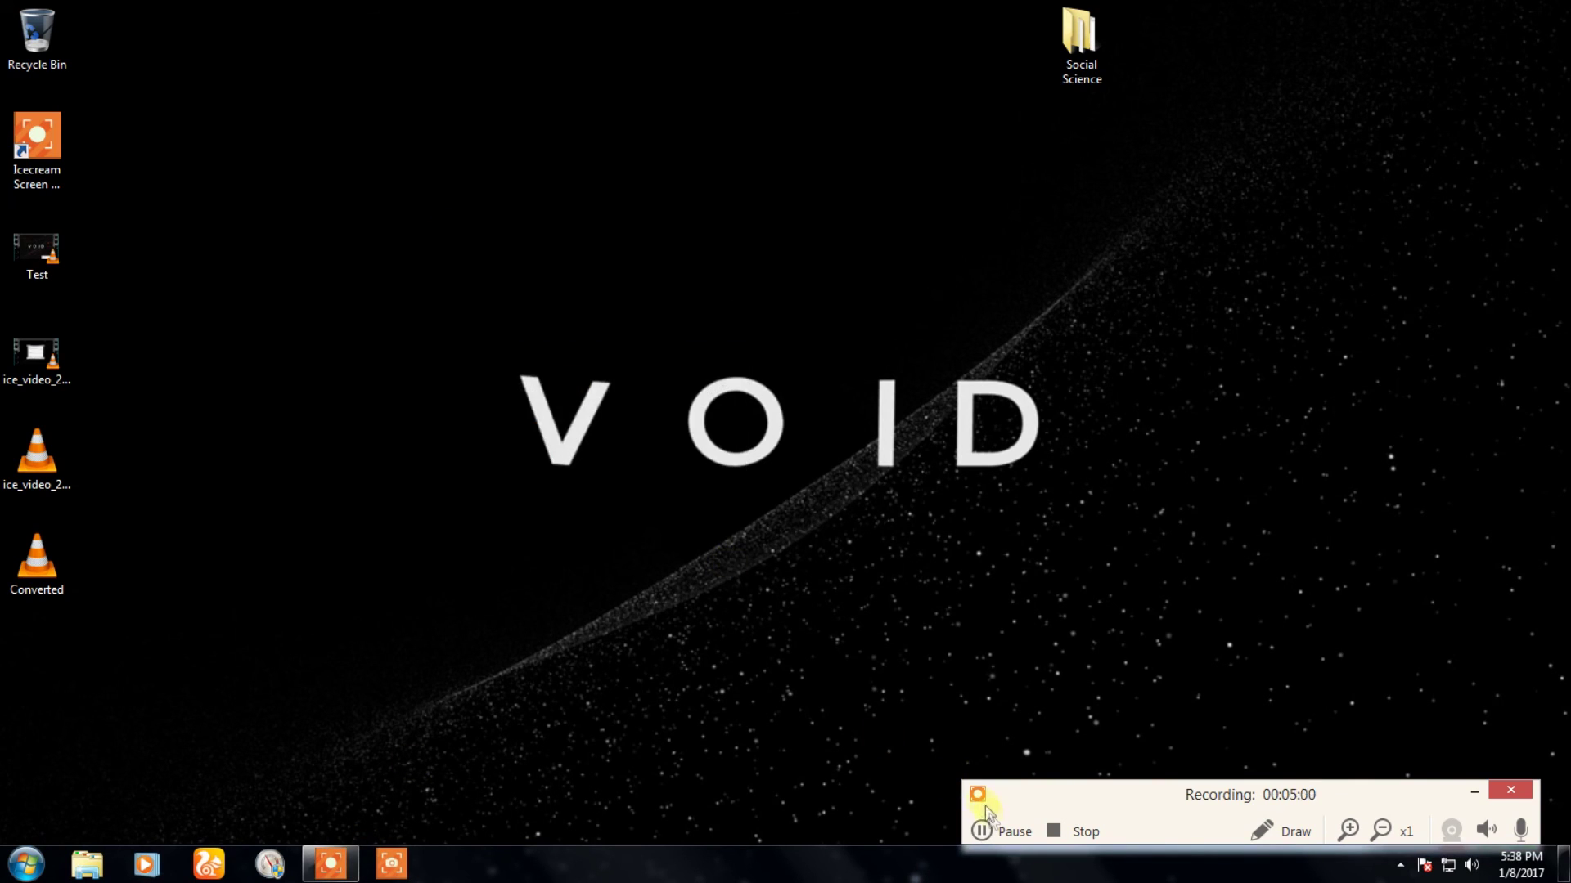
left_click_drag(1065, 792, 1073, 744)
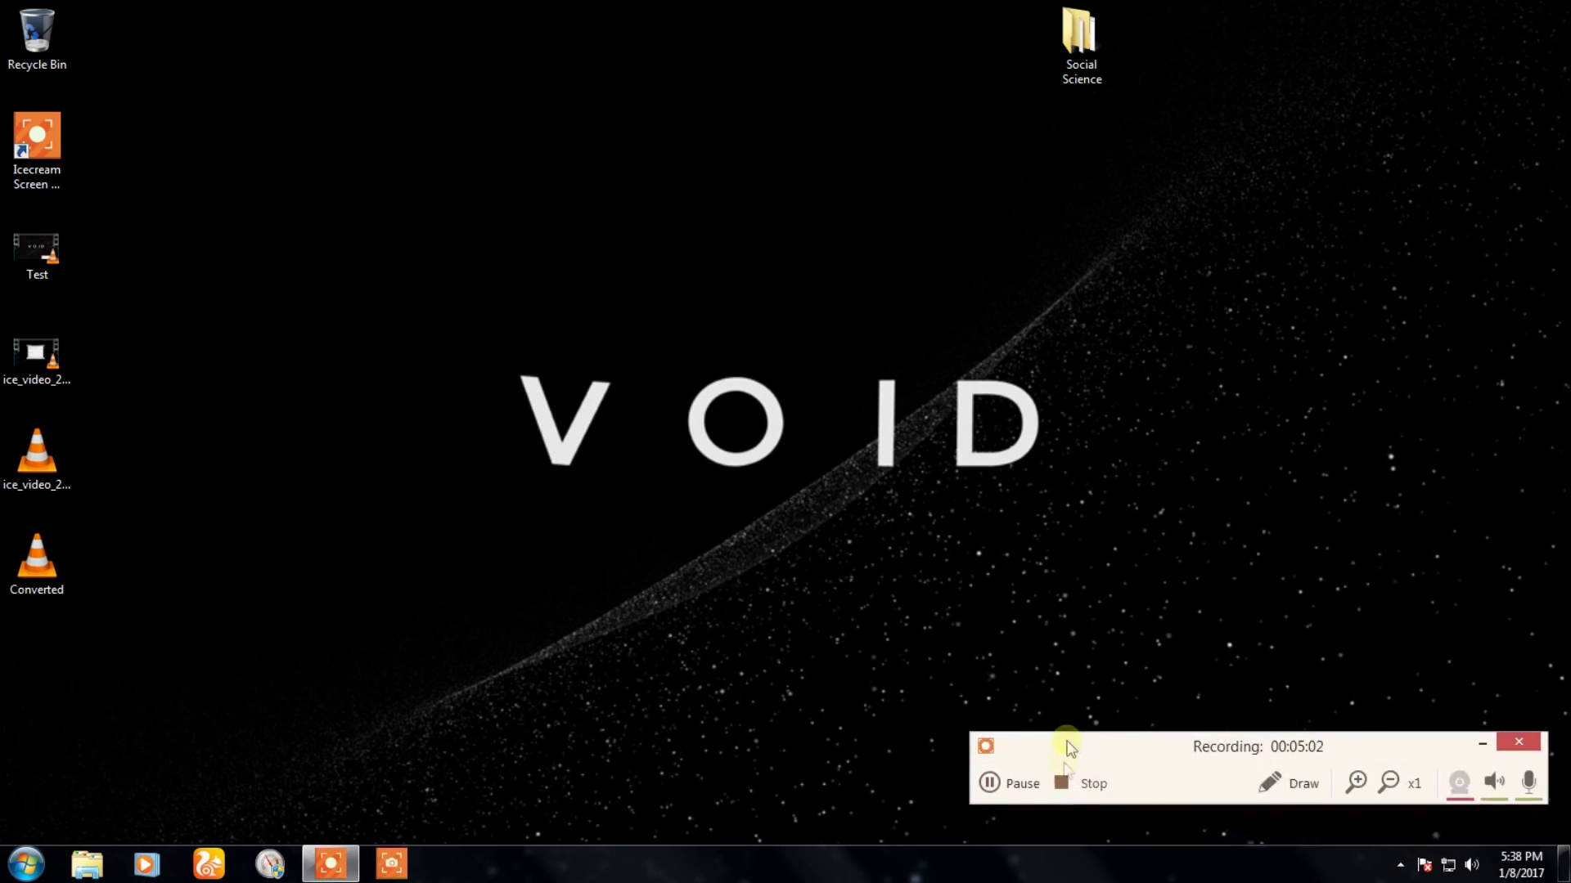